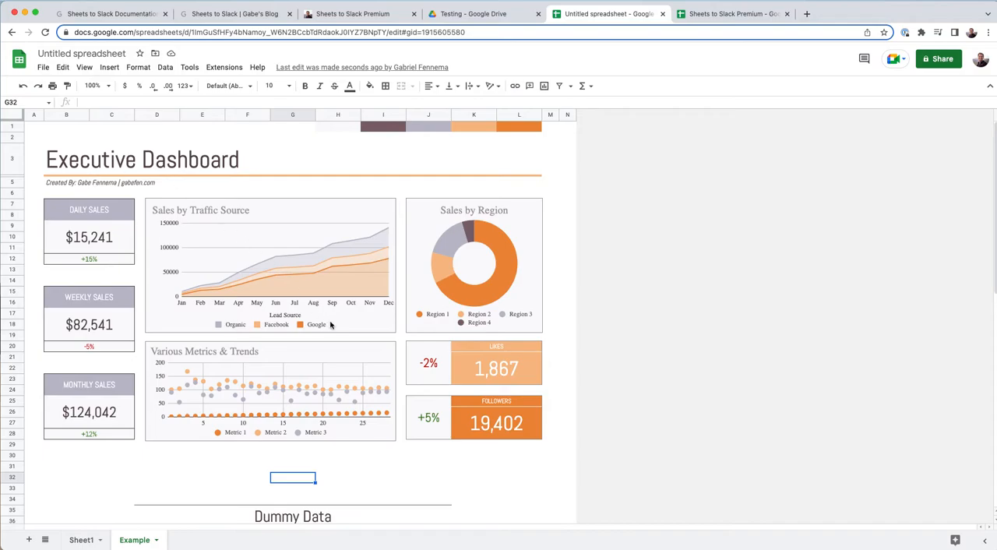
left_click(480, 372)
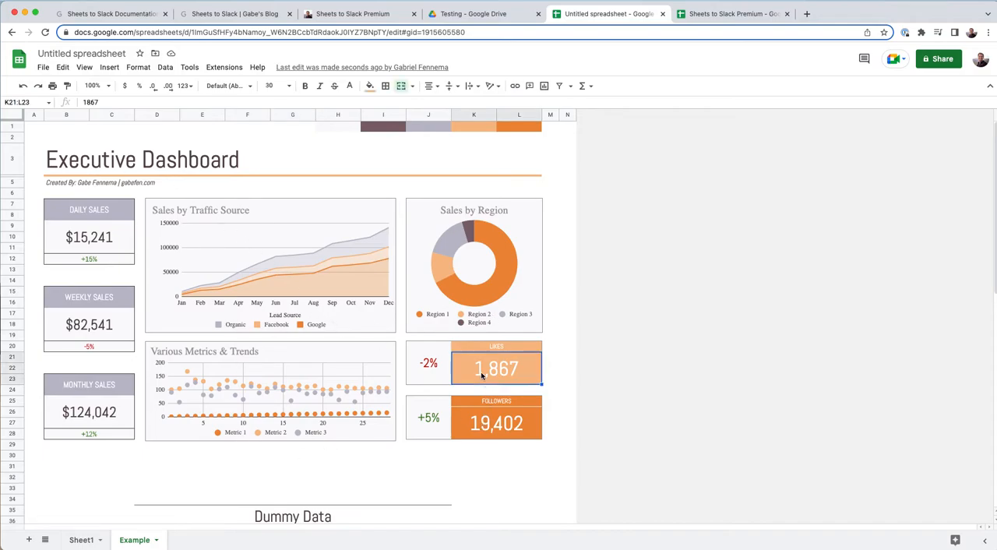
left_click(514, 425)
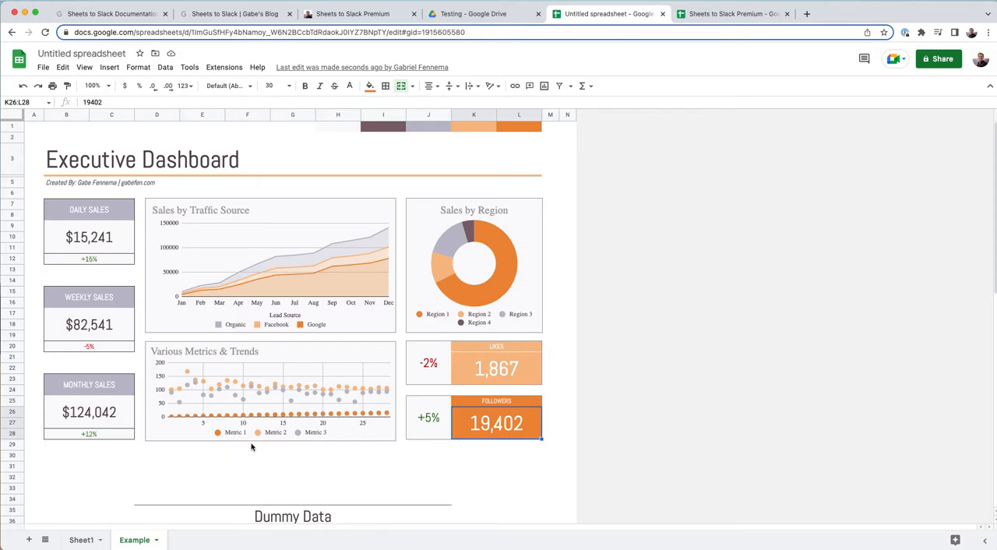
- View the Sheets to Slack pricing on the product site and open the purchase page for the Lifetime Access plan
left_click(230, 13)
scroll(429, 230, "up", 15)
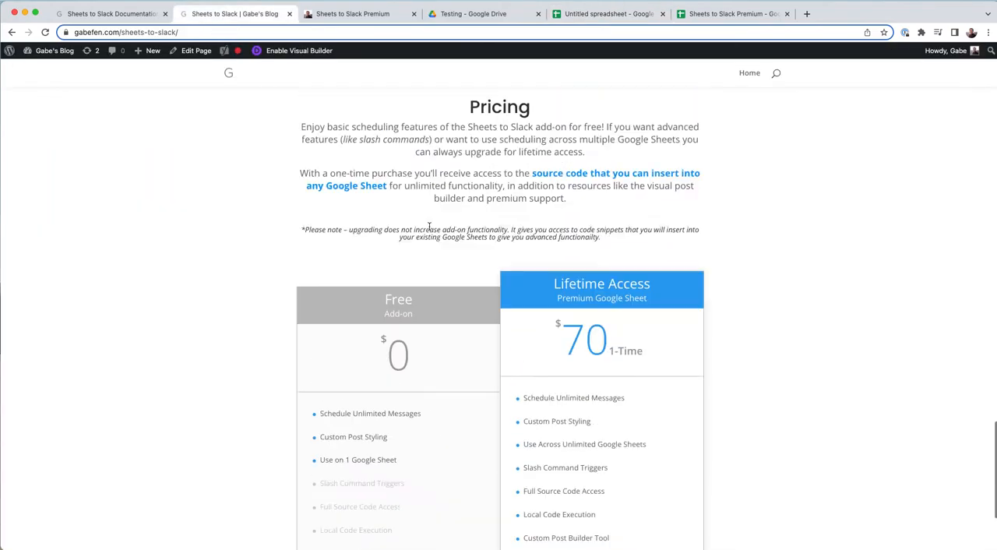
scroll(429, 230, "up", 5)
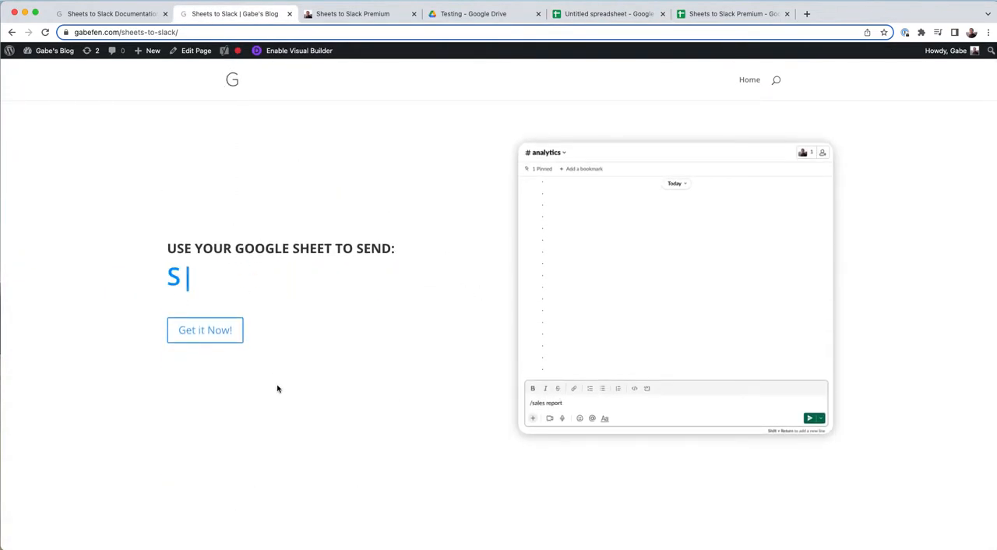
left_click(204, 318)
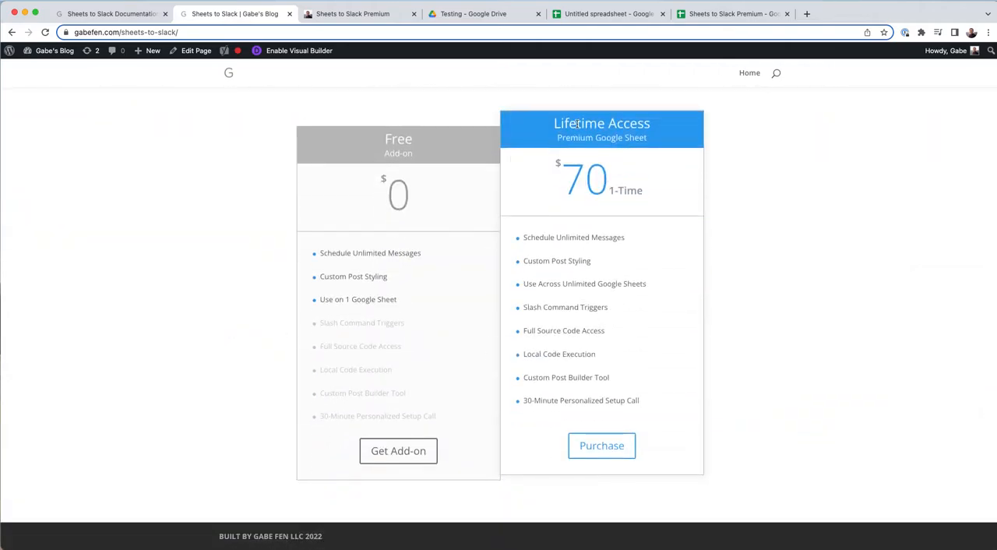
left_click(590, 445)
scroll(615, 298, "down", 1)
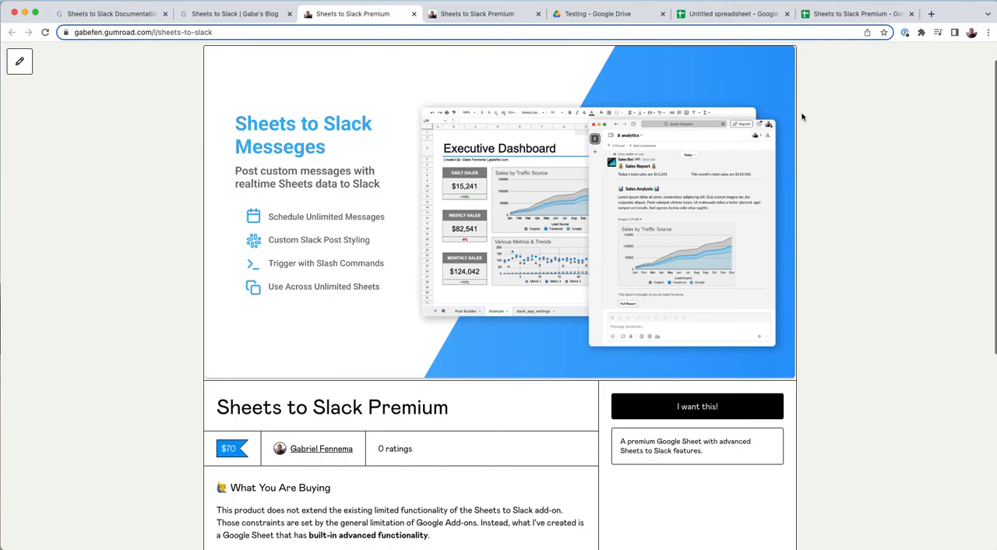
scroll(471, 291, "up", 1)
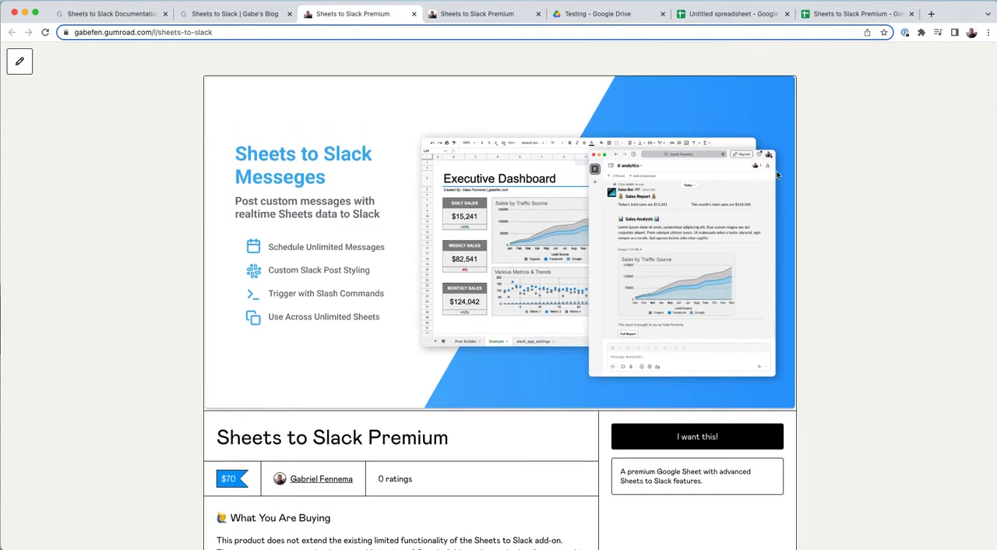
- Create a copy of the Sheets to Slack Premium template and dismiss the document add-ons sidebar
left_click(831, 15)
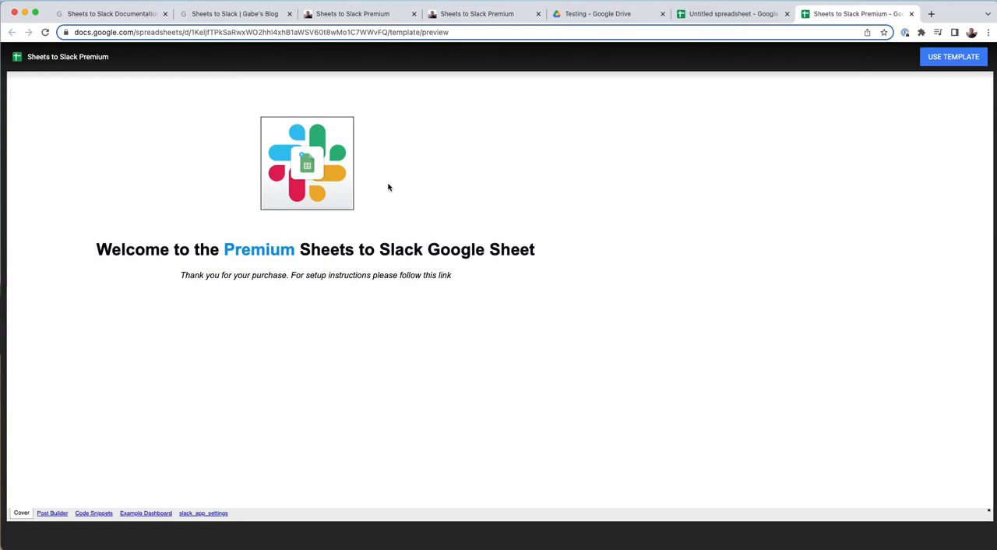
left_click(939, 57)
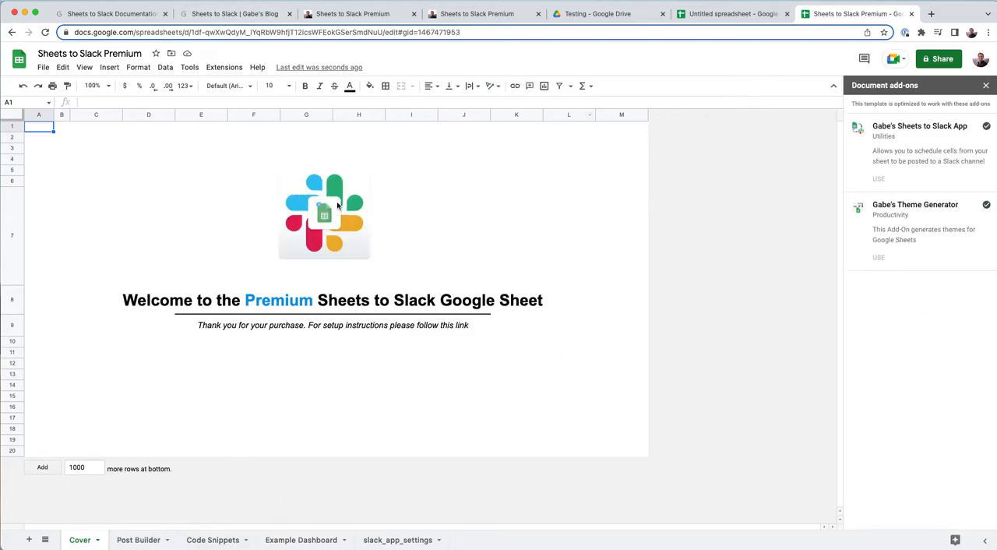
left_click(986, 86)
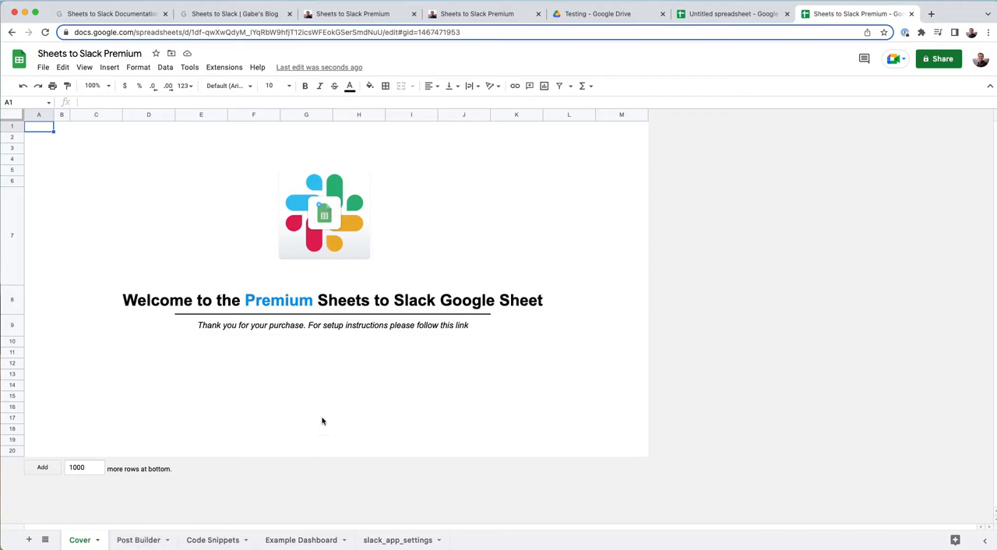
- Open the Code Snippets sheet of the premium spreadsheet and select the cell holding the Code.gs code
left_click(136, 541)
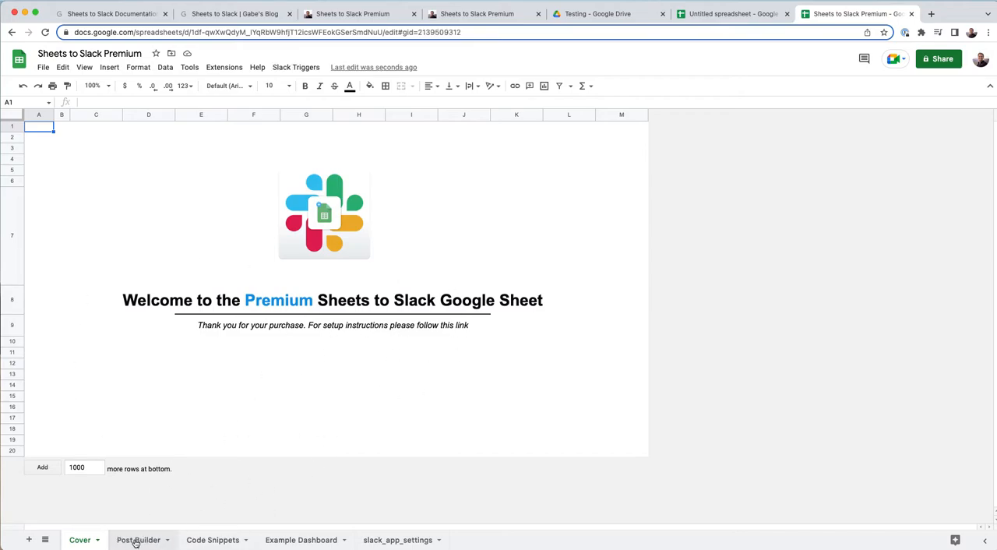
left_click(213, 542)
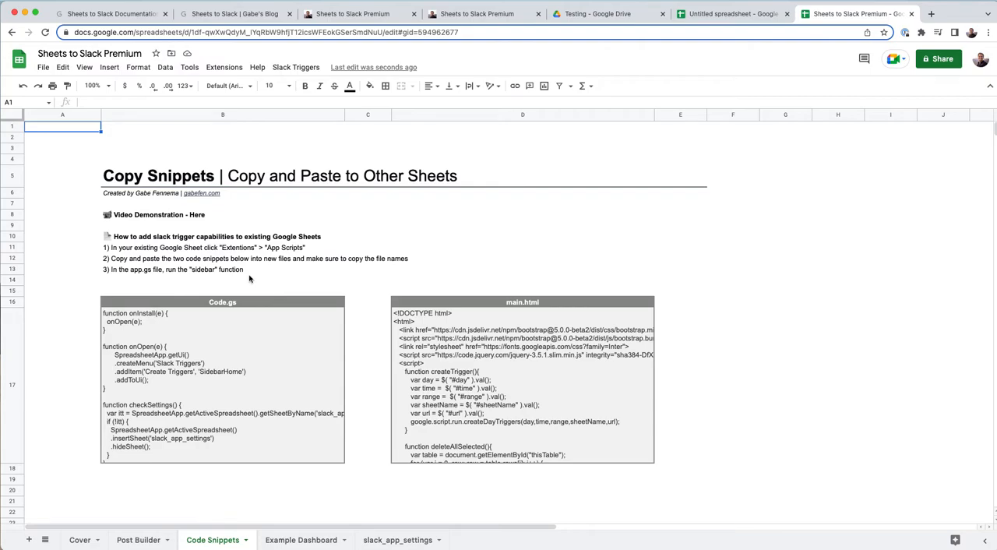
left_click(184, 369)
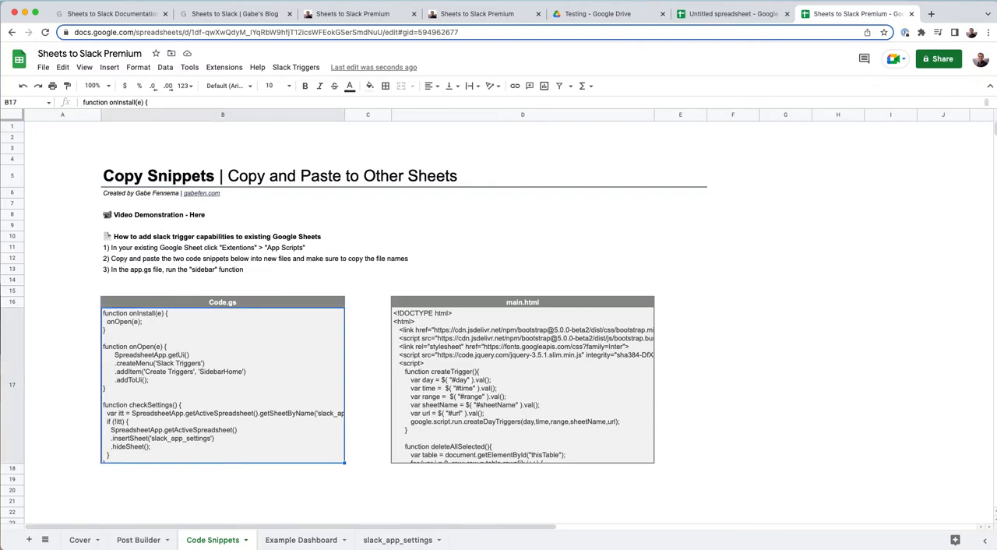
- Switch to the untitled dashboard spreadsheet and rename it "Existing Sheet"
left_click(732, 14)
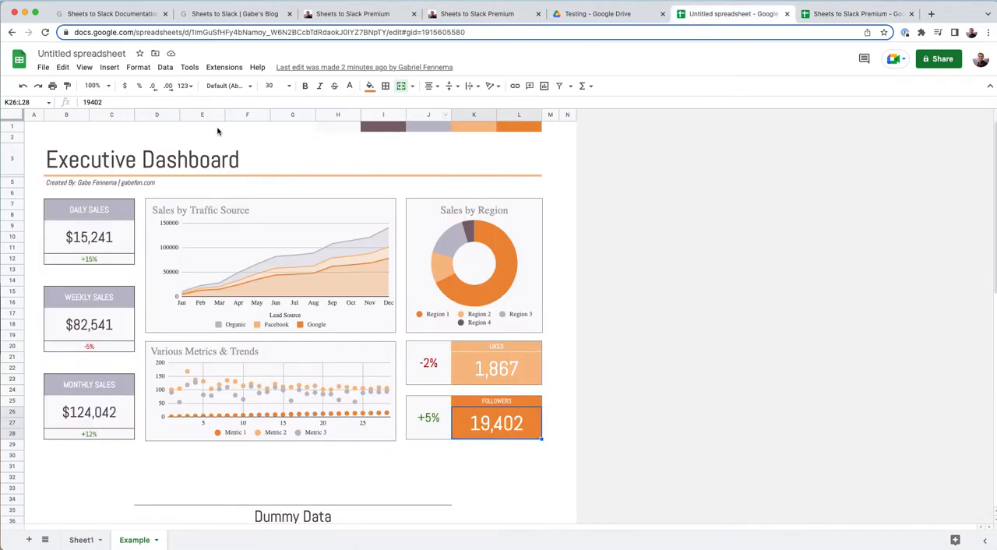
left_click(78, 53)
type("Existing Sheet")
key("Return")
left_click(208, 152)
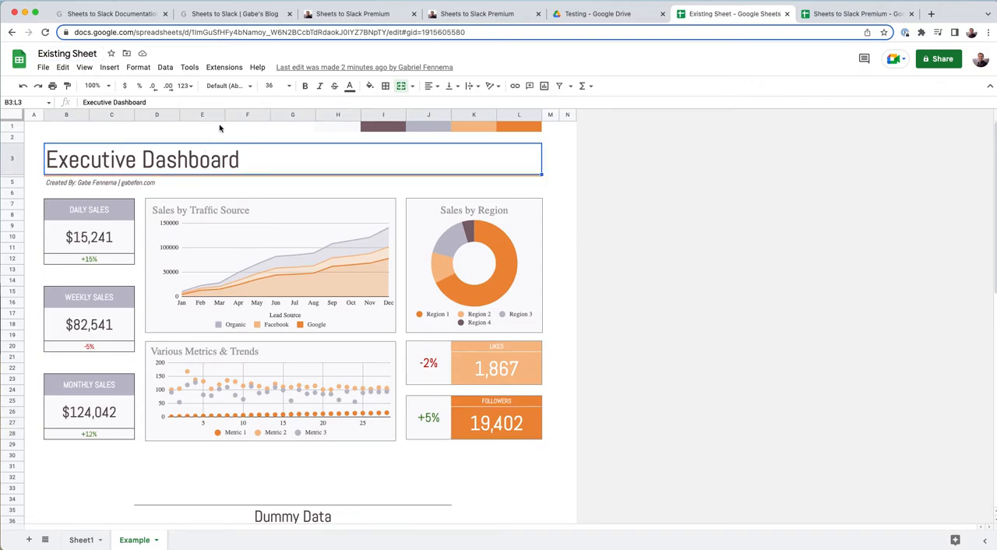
- Open the Apps Script project of the Existing Sheet spreadsheet and delete the default function in Code.gs
left_click(224, 68)
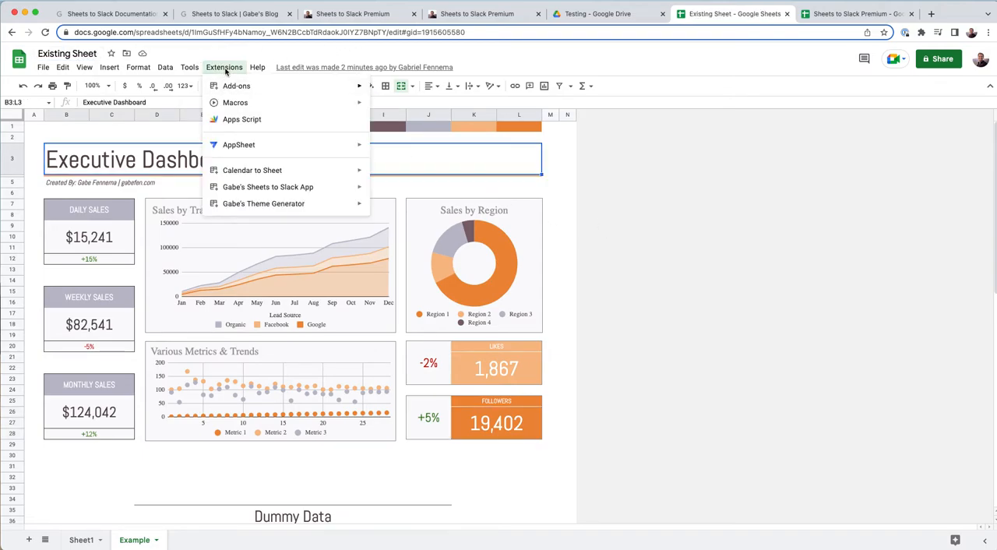
left_click(247, 119)
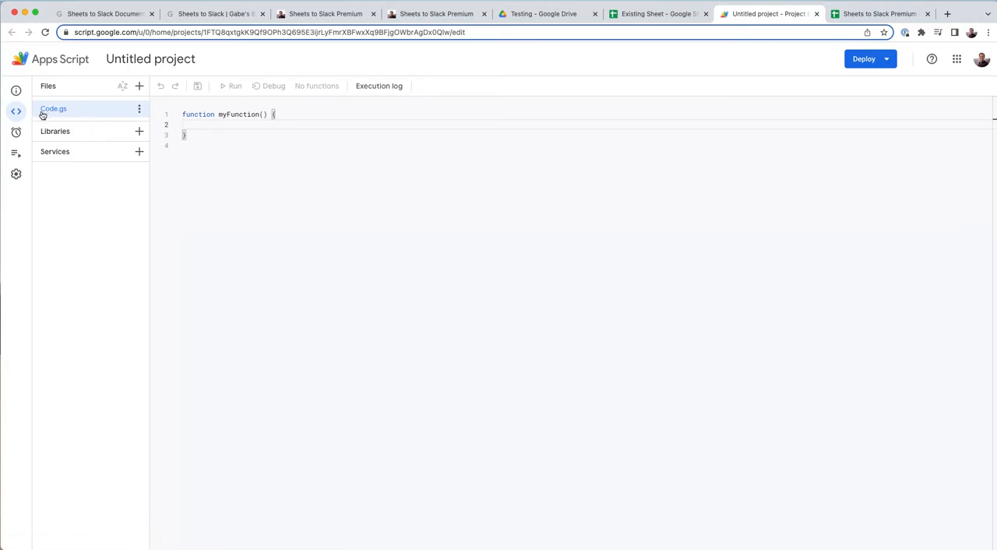
key("super+a")
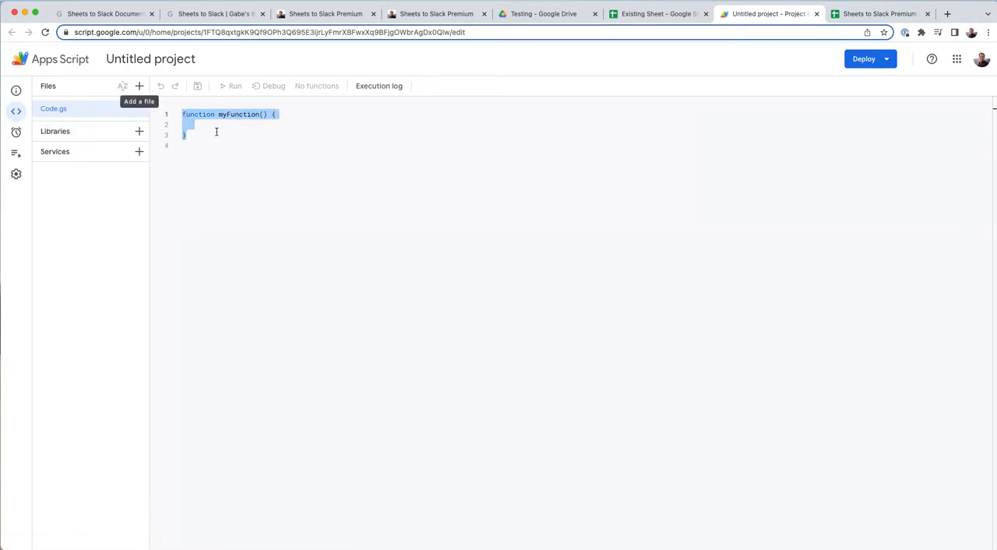
key("BackSpace")
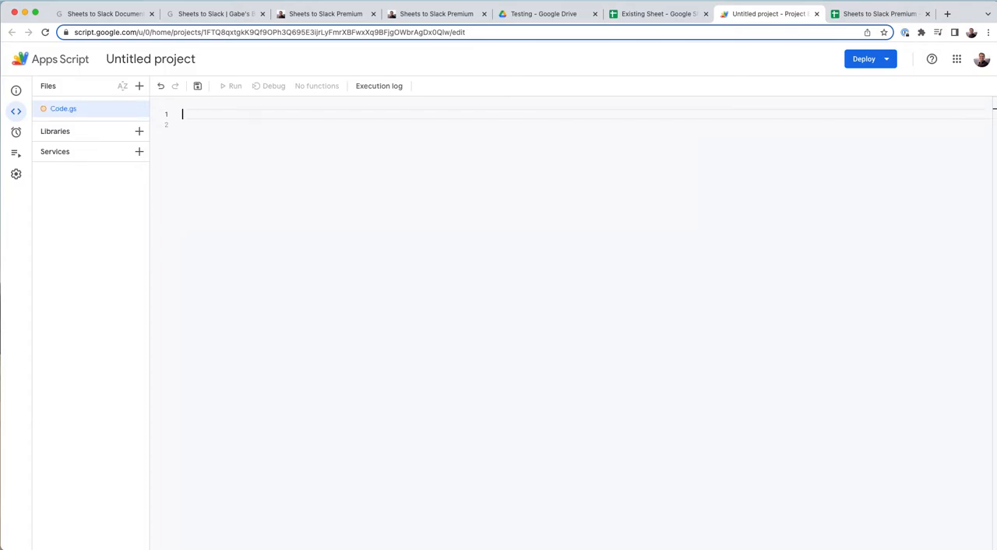
- Copy the entire Code.gs snippet text from its cell in the premium spreadsheet's Code Snippets sheet
left_click(879, 13)
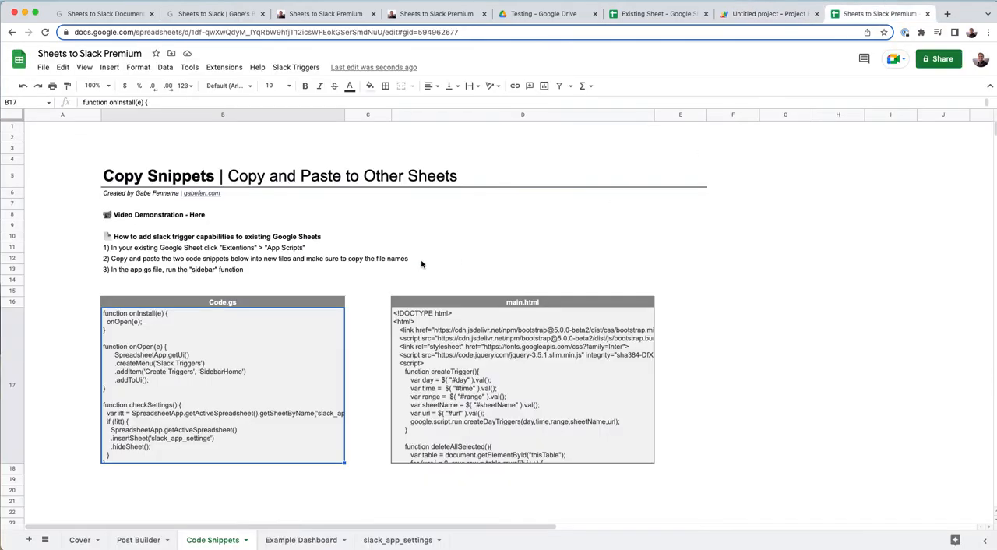
double_click(200, 372)
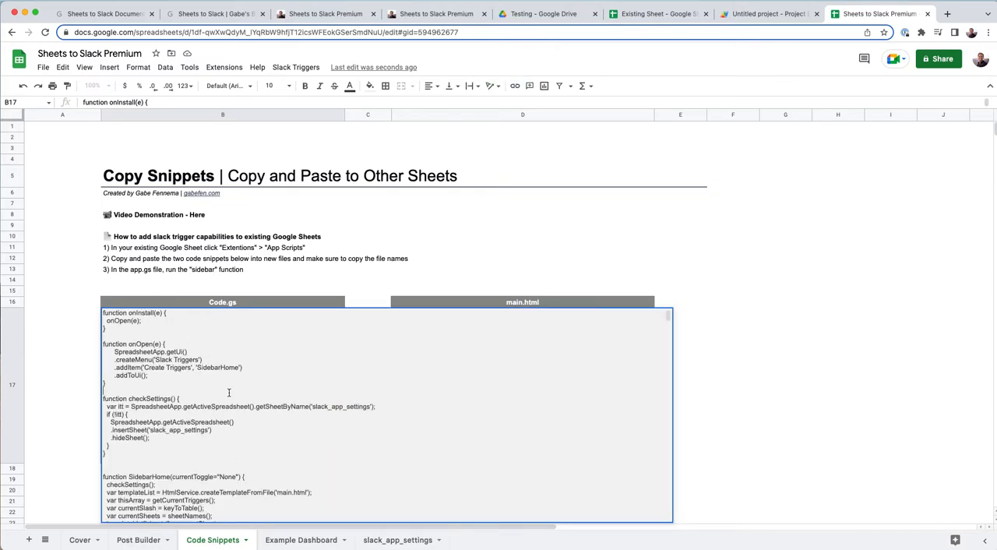
key("super+a")
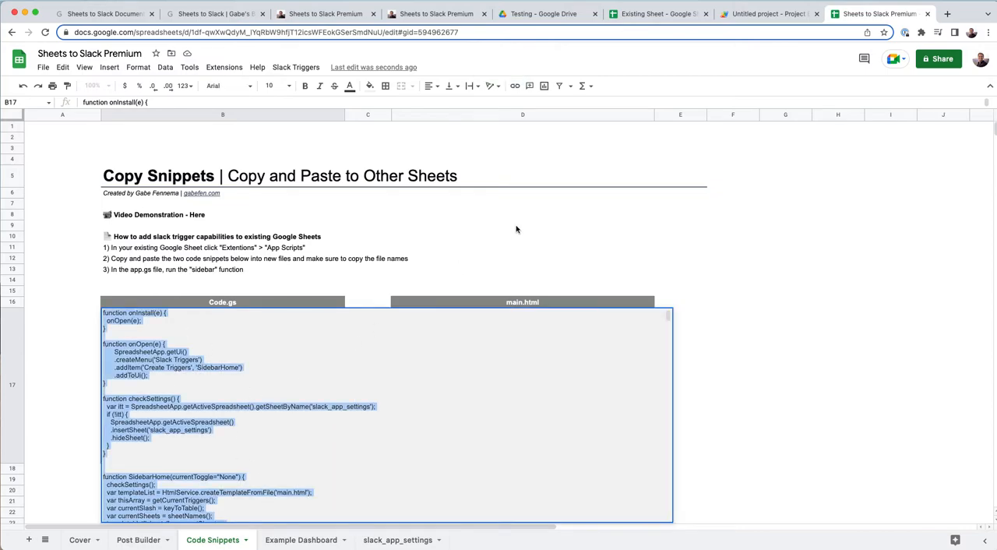
left_click(490, 215)
left_click(141, 375)
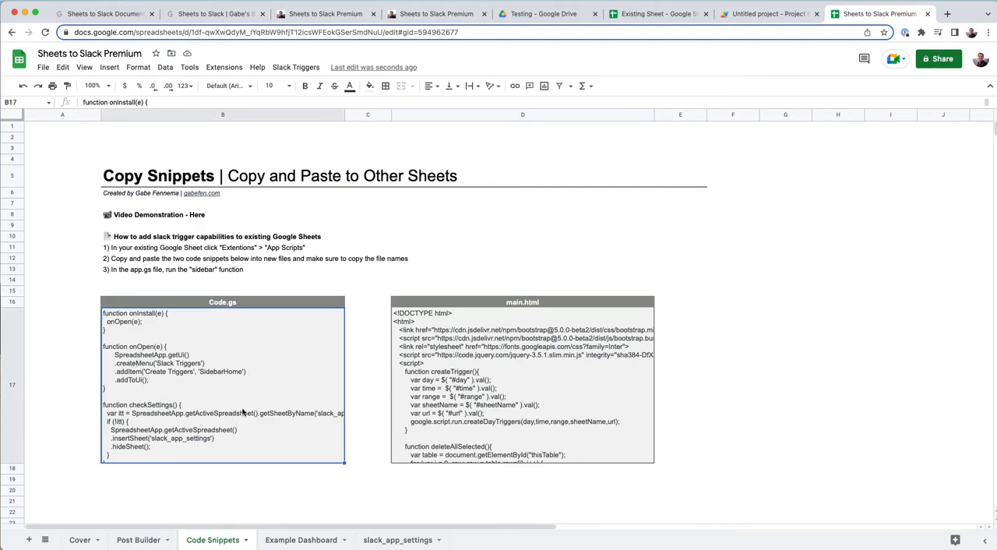
double_click(183, 374)
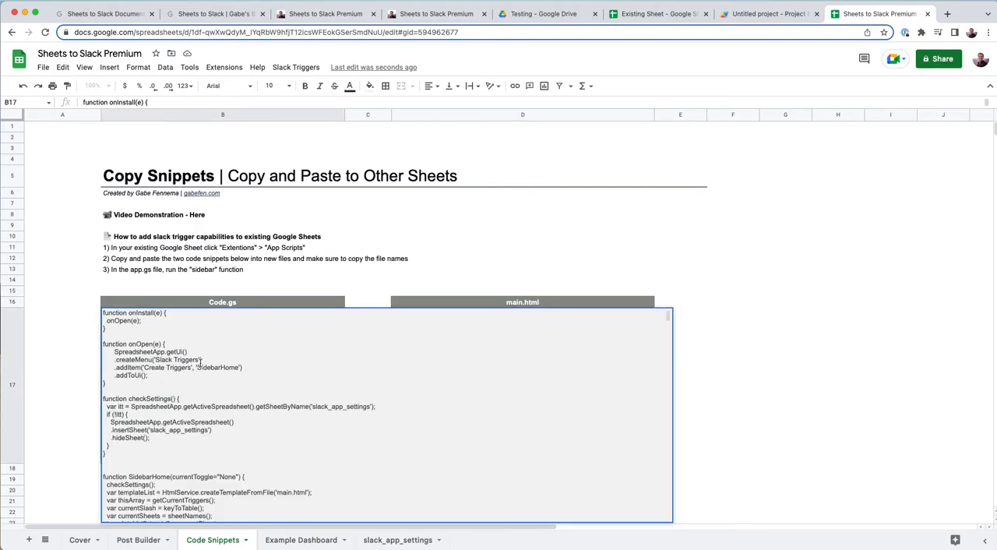
key("super+a")
key("super+c")
left_click(342, 241)
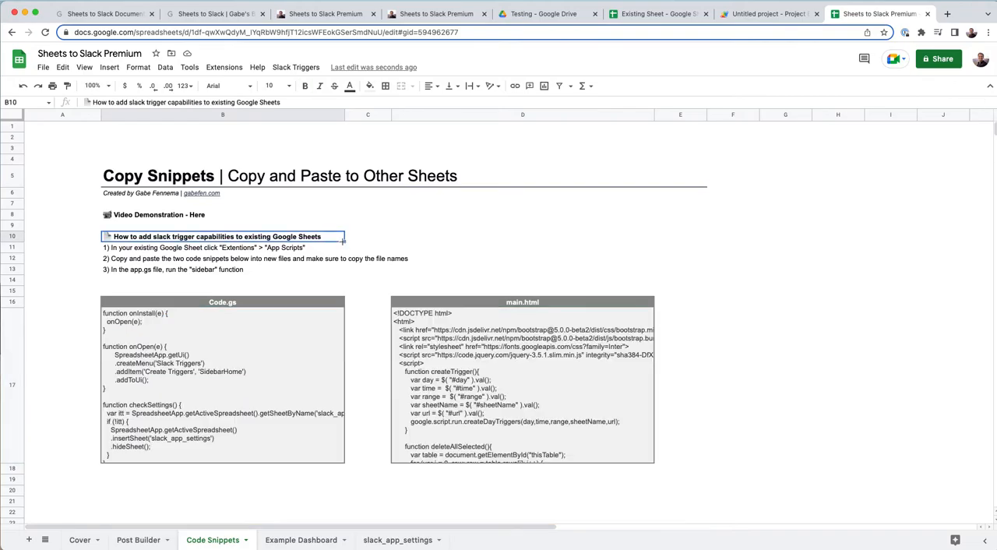
- Paste the copied snippet into the Apps Script project's Code.gs, remove the empty first line, and save
left_click(773, 18)
key("super+v")
scroll(282, 208, "up", 20)
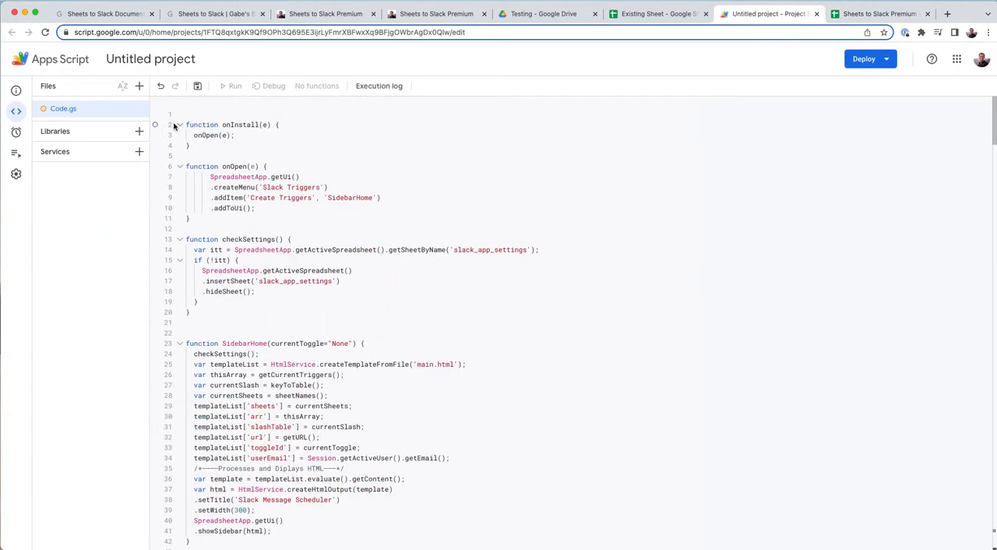
key("BackSpace")
left_click(358, 156)
key("super+s")
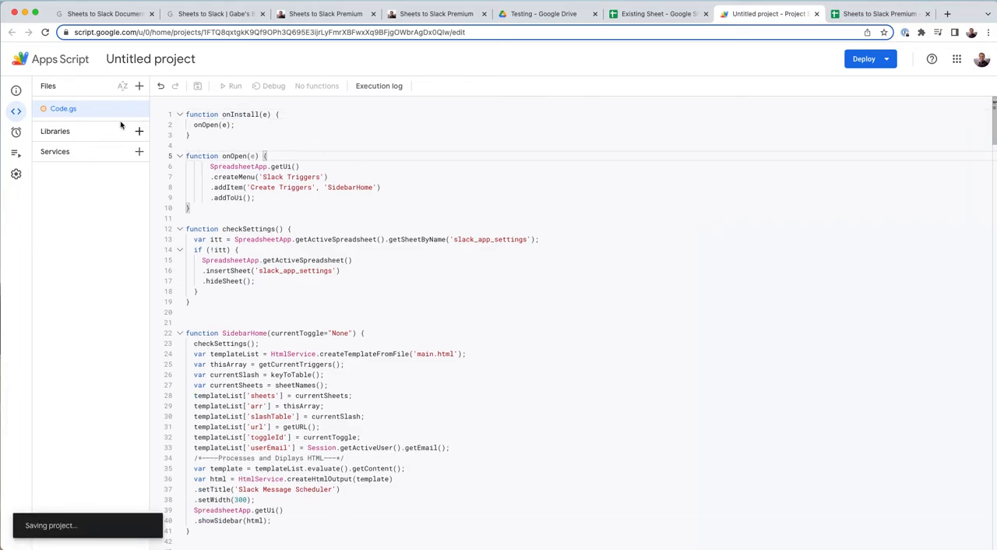
- Add an HTML file named main to the script project and delete its default contents
left_click(139, 86)
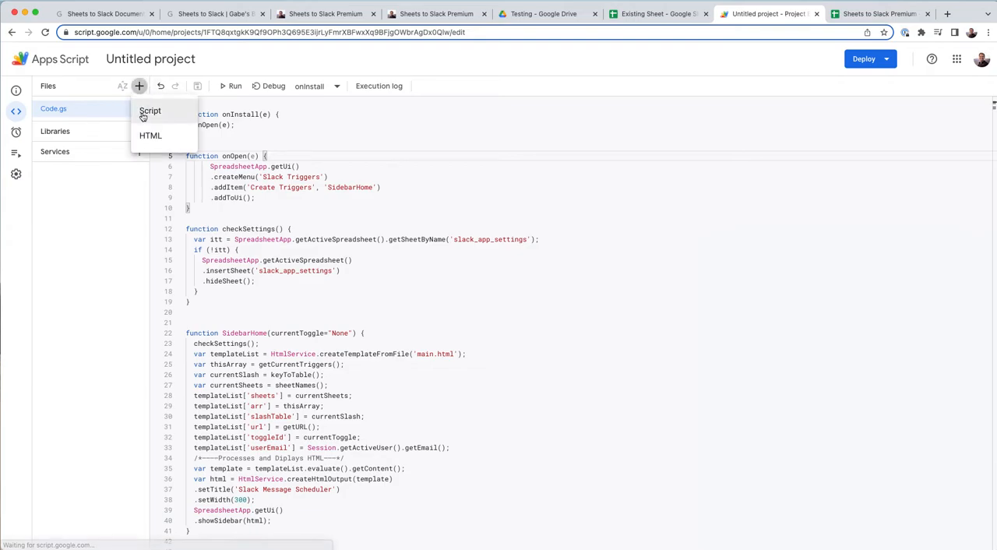
left_click(134, 135)
type("m")
key("Return")
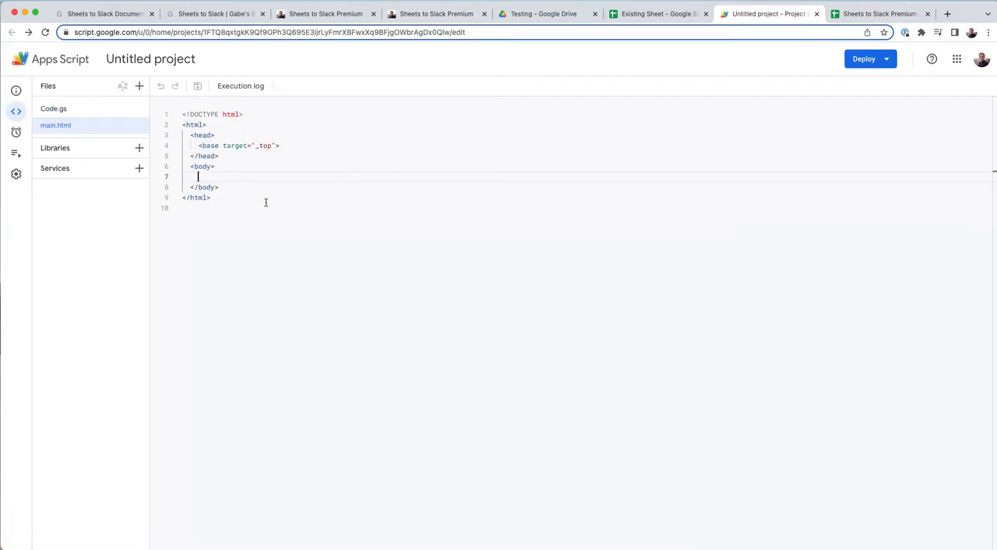
key("super+a")
key("BackSpace")
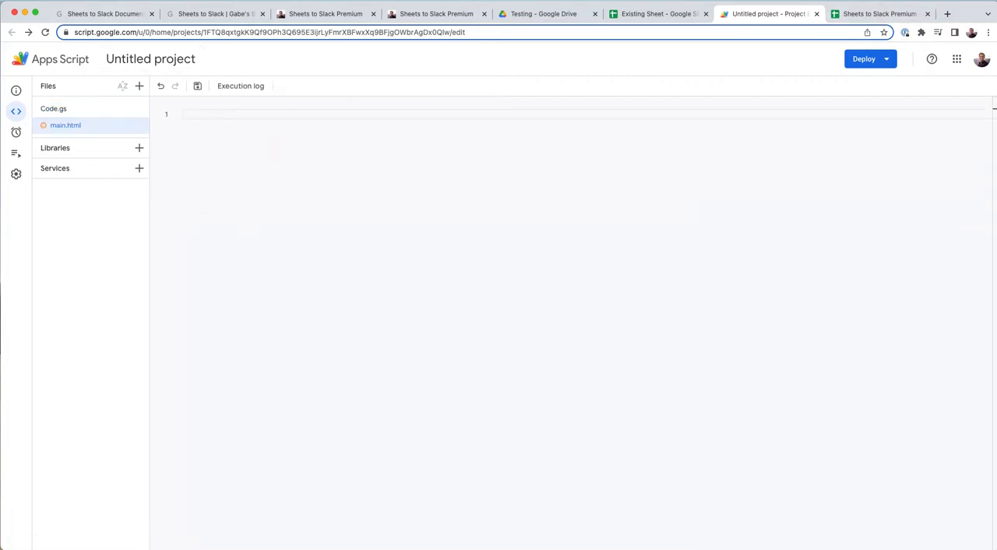
- Copy the entire main.html snippet from the Code Snippets sheet into the project's main.html file and save it
left_click(876, 13)
left_click(515, 305)
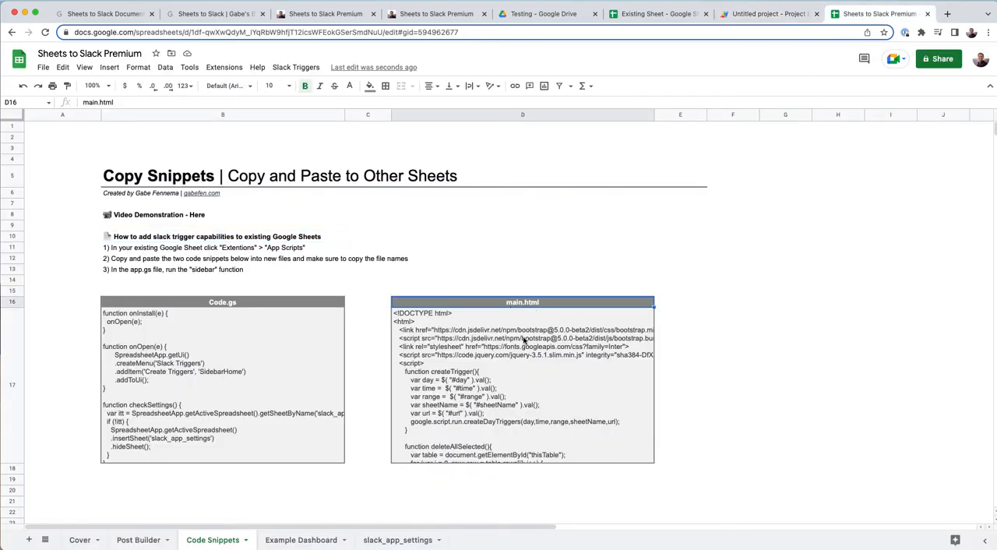
double_click(525, 340)
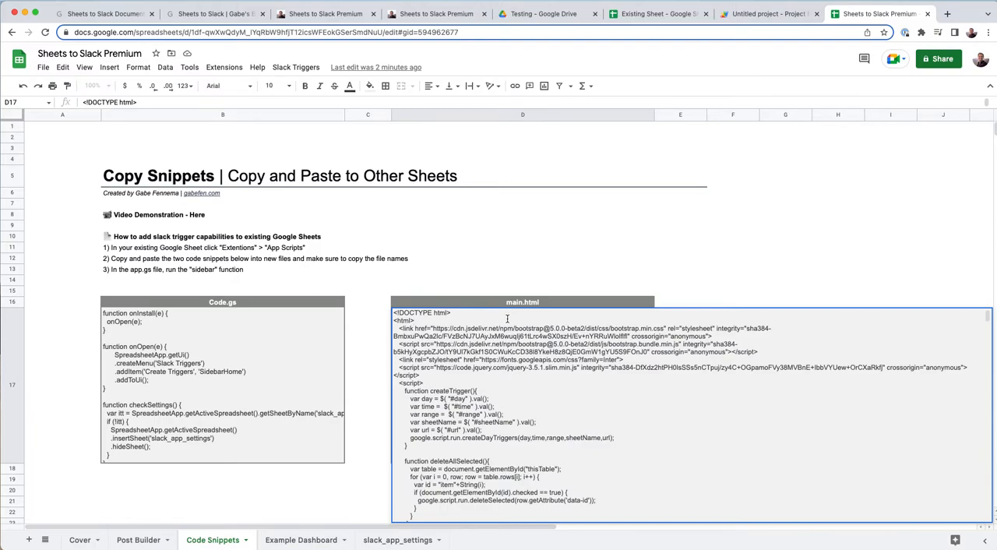
key("super+a")
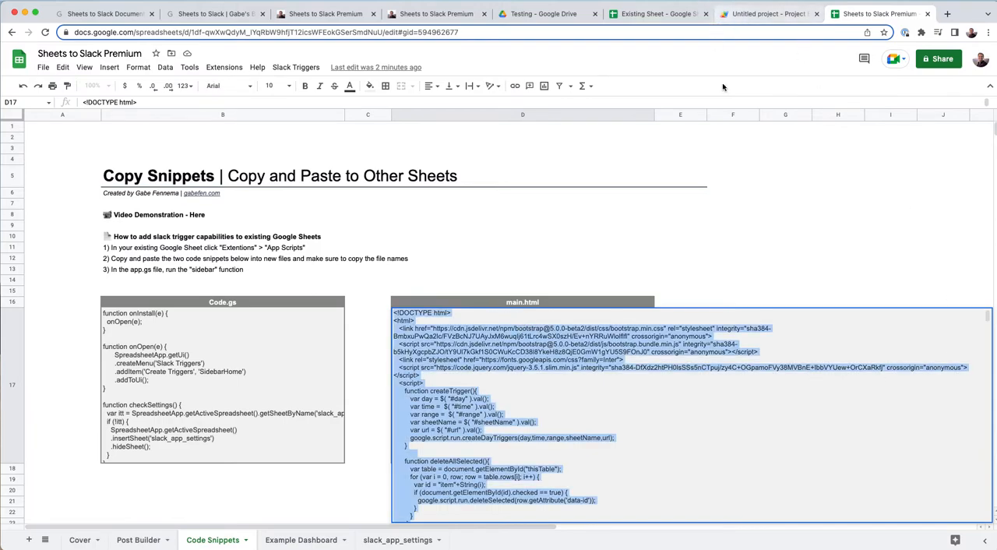
left_click(768, 13)
key("super+v")
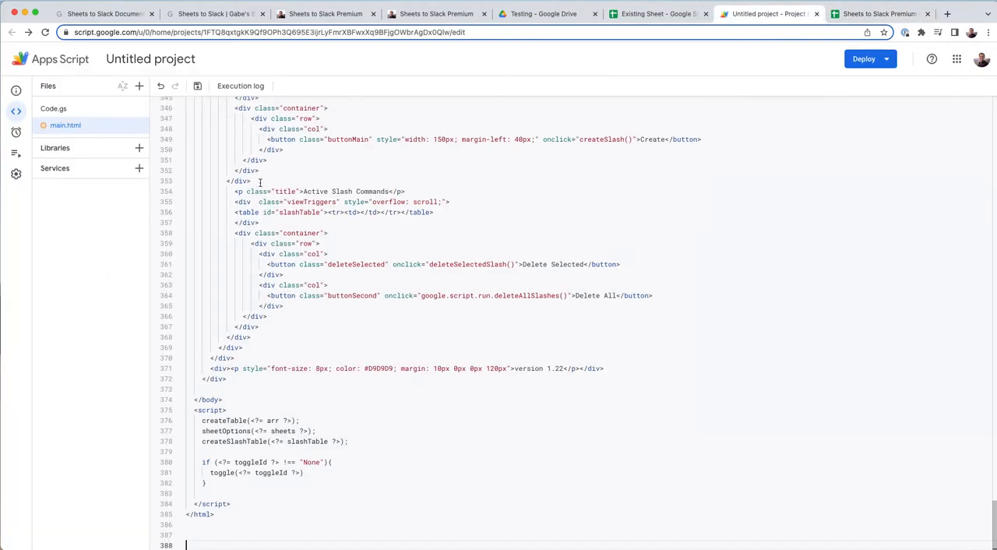
key("super+s")
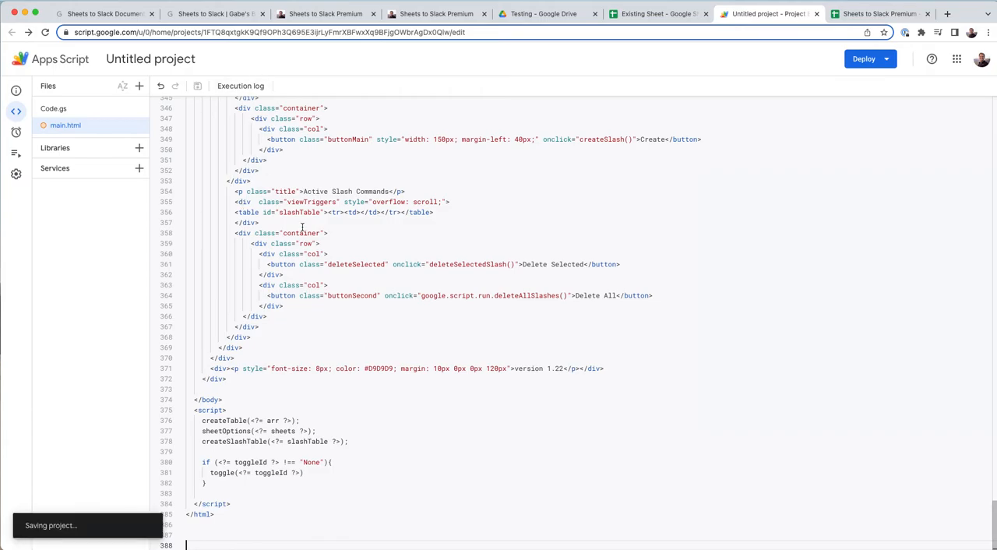
- Run the SidebarHome function from the project's Code.gs file
scroll(302, 227, "up", 20)
left_click(53, 109)
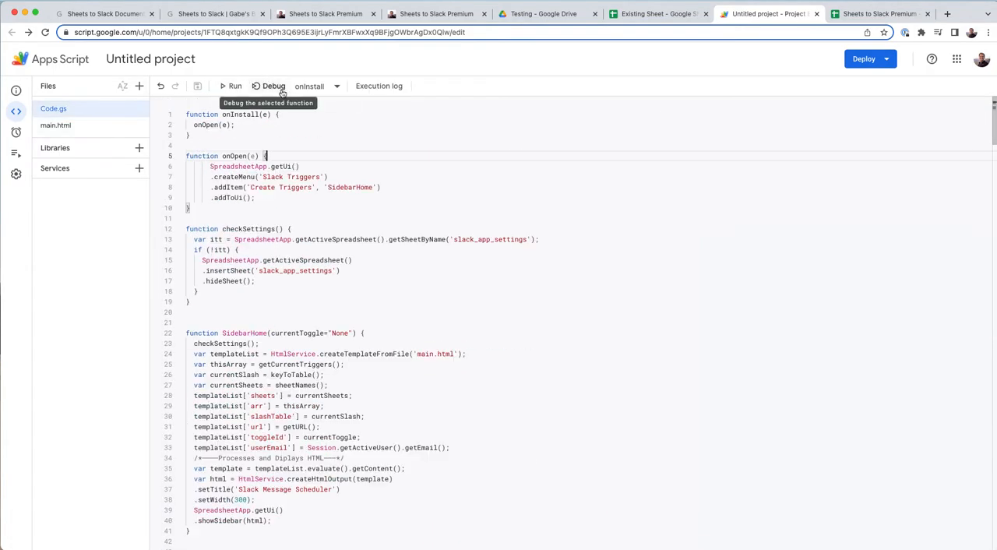
left_click(312, 87)
left_click(337, 160)
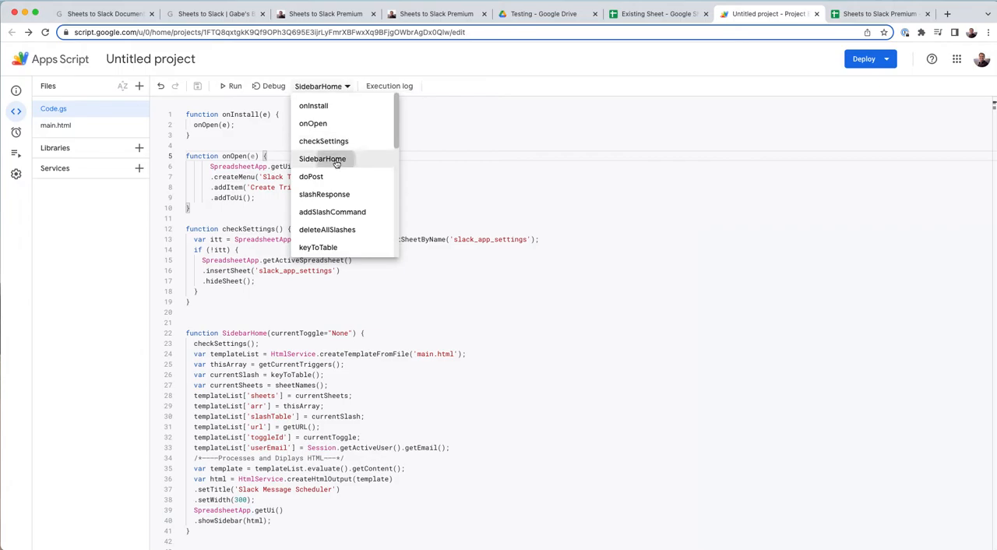
left_click(337, 163)
left_click(321, 86)
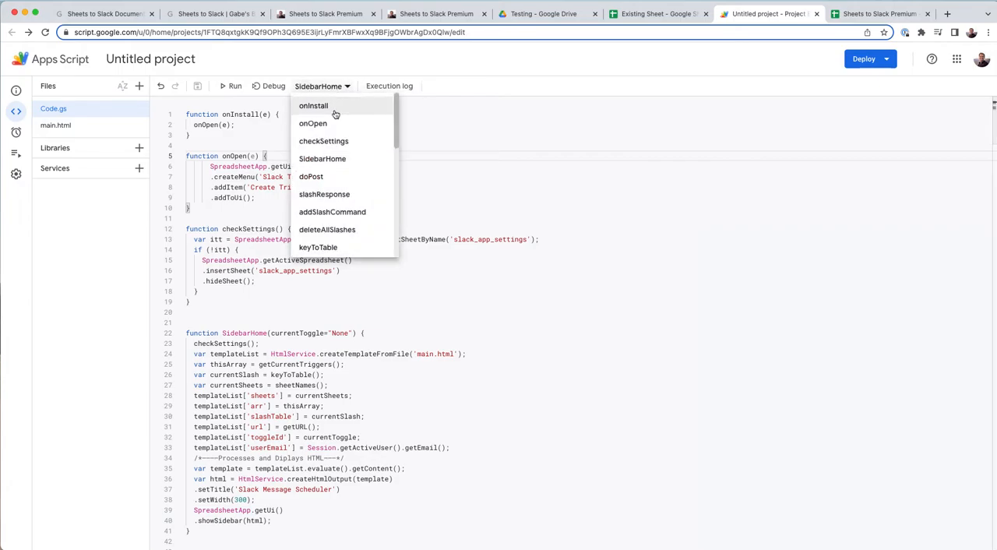
left_click(328, 160)
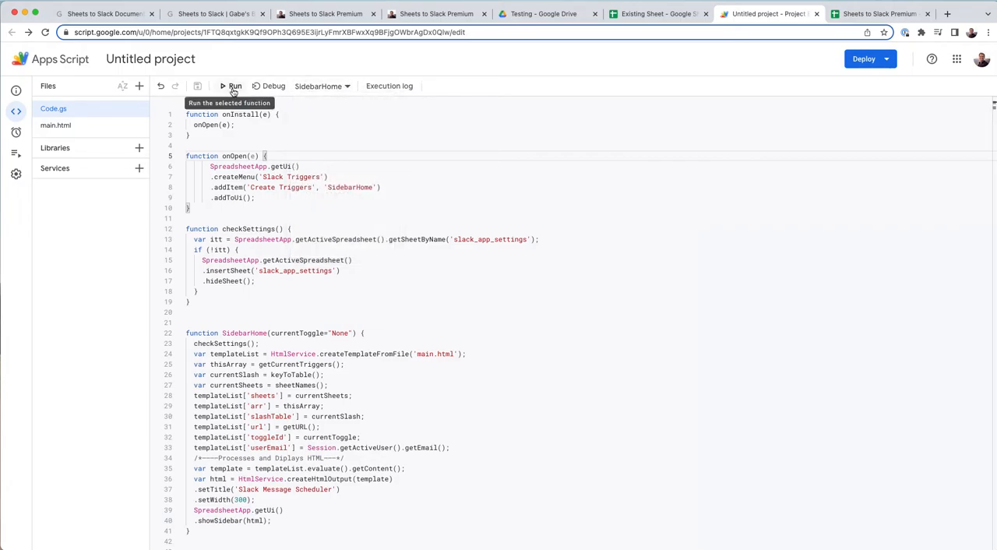
left_click(232, 88)
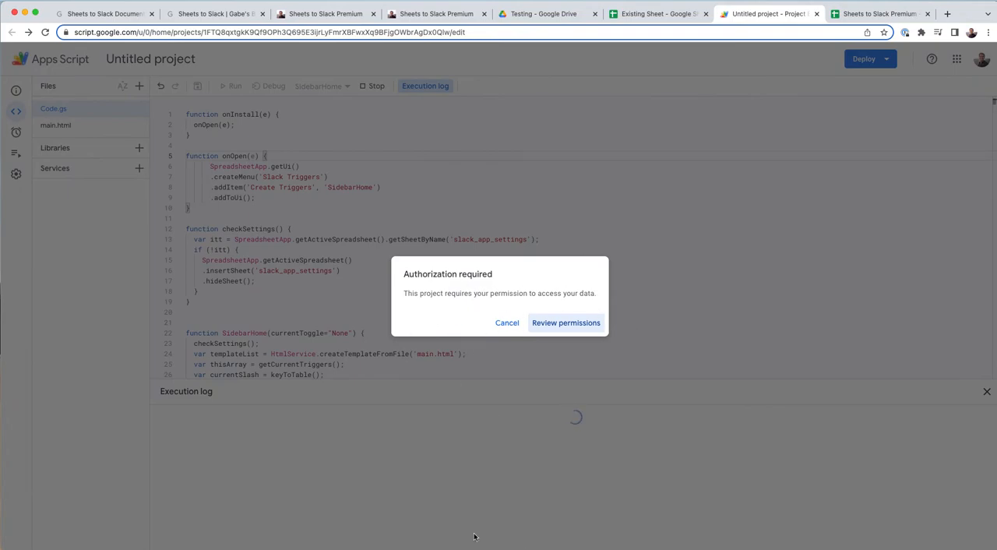
- Authorize the untitled project with the Google account, continuing past the unverified-app warning and allowing all requested permissions
left_click(569, 324)
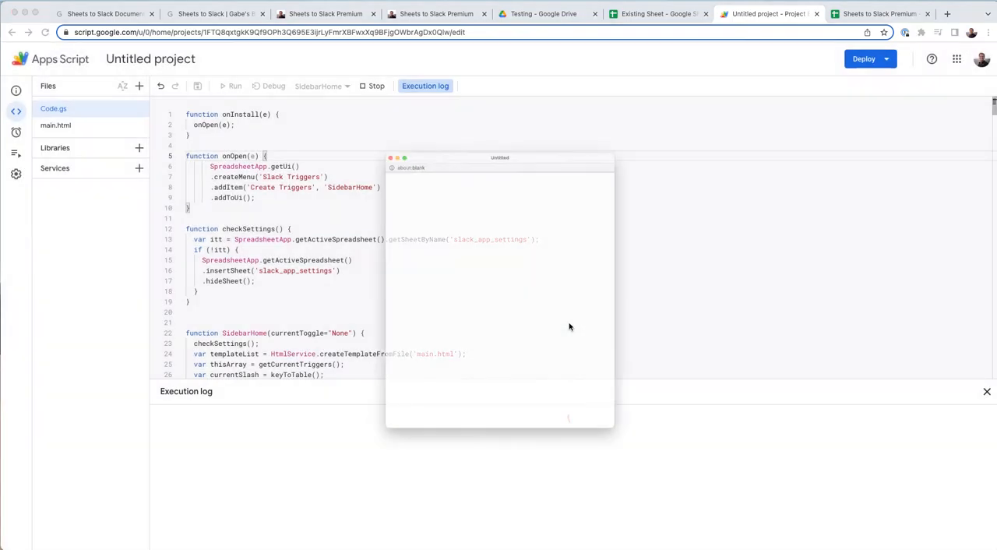
left_click(461, 290)
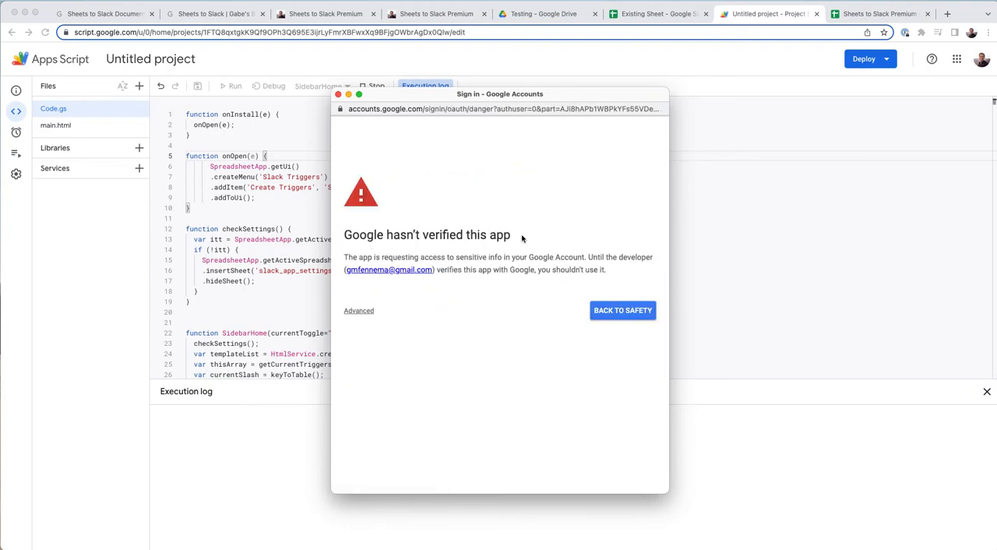
left_click(357, 312)
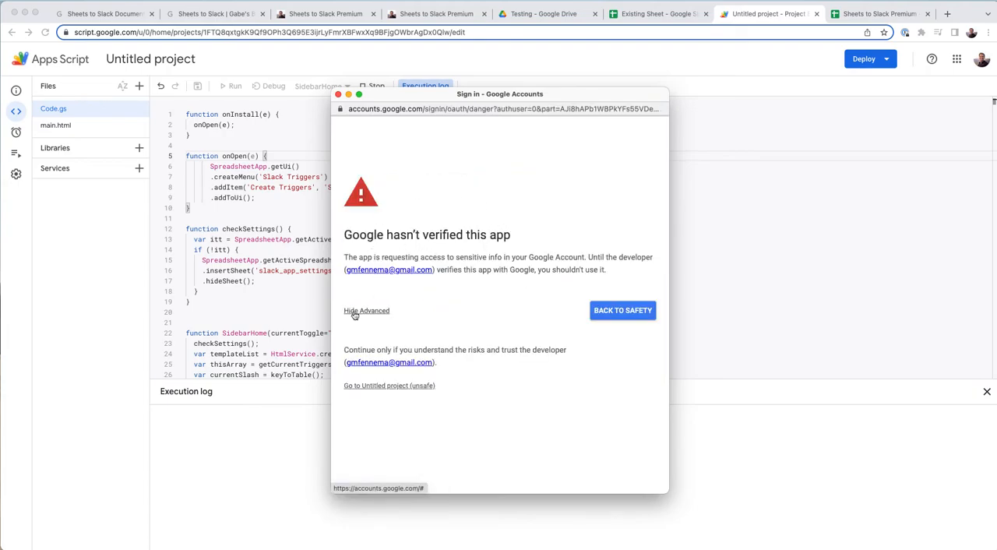
left_click(383, 387)
scroll(443, 348, "down", 1)
scroll(444, 348, "down", 3)
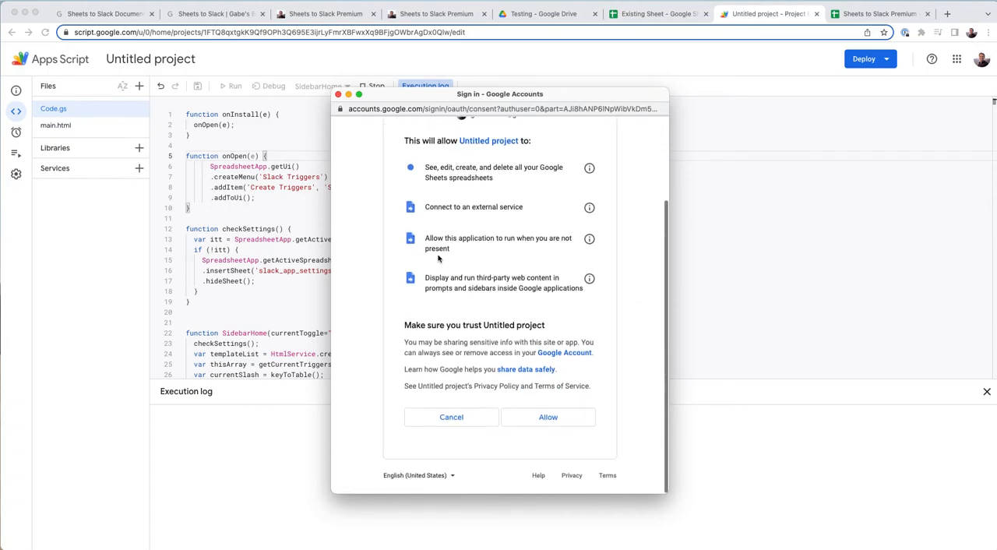
left_click(563, 423)
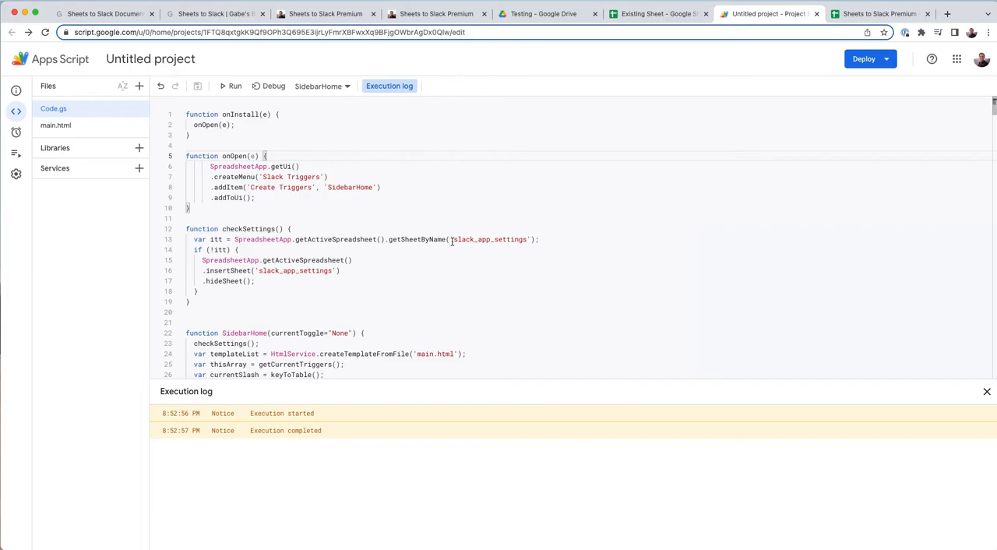
- Switch to the Existing Sheet spreadsheet and examine the Create Trigger and Slash Commands sections of the Slack Message Scheduler sidebar
left_click(647, 21)
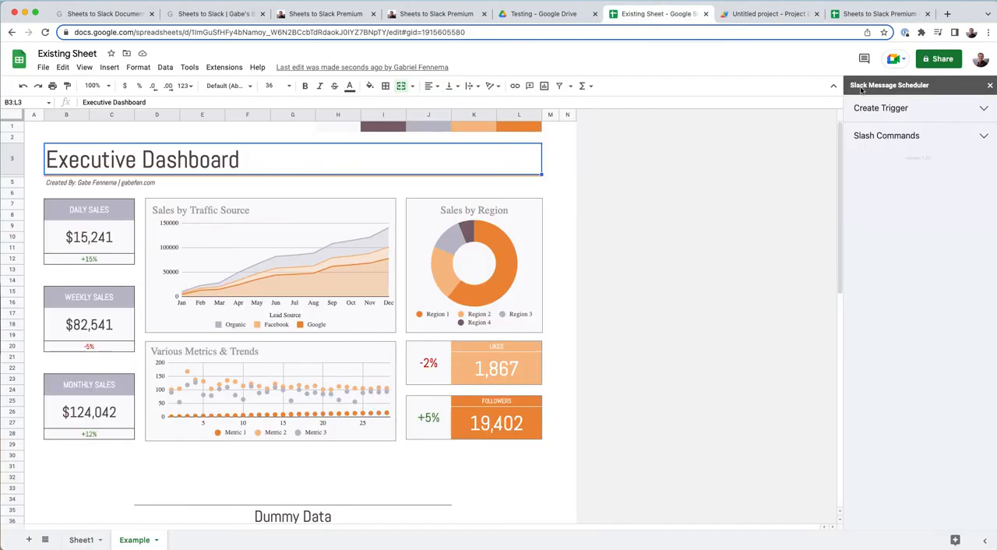
left_click(912, 110)
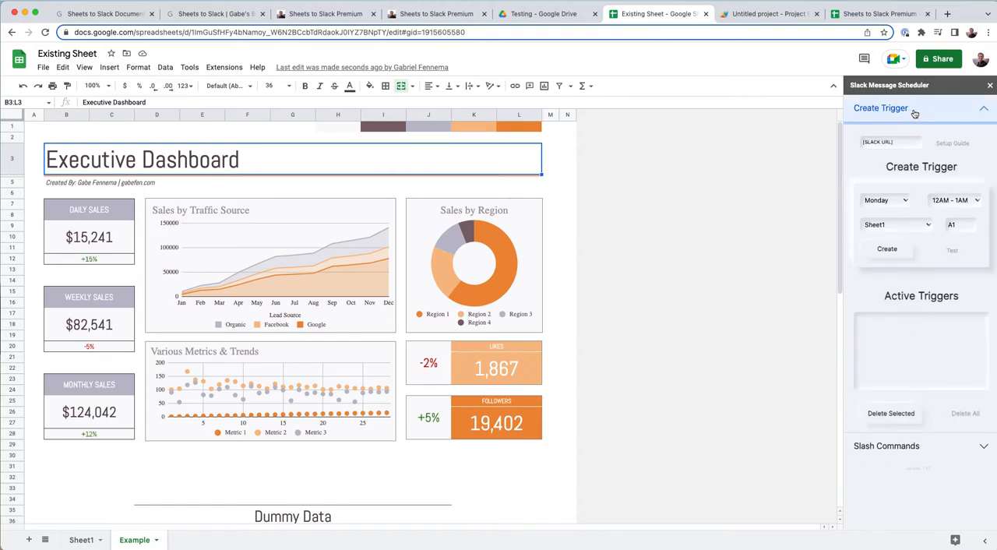
left_click(913, 110)
left_click(911, 147)
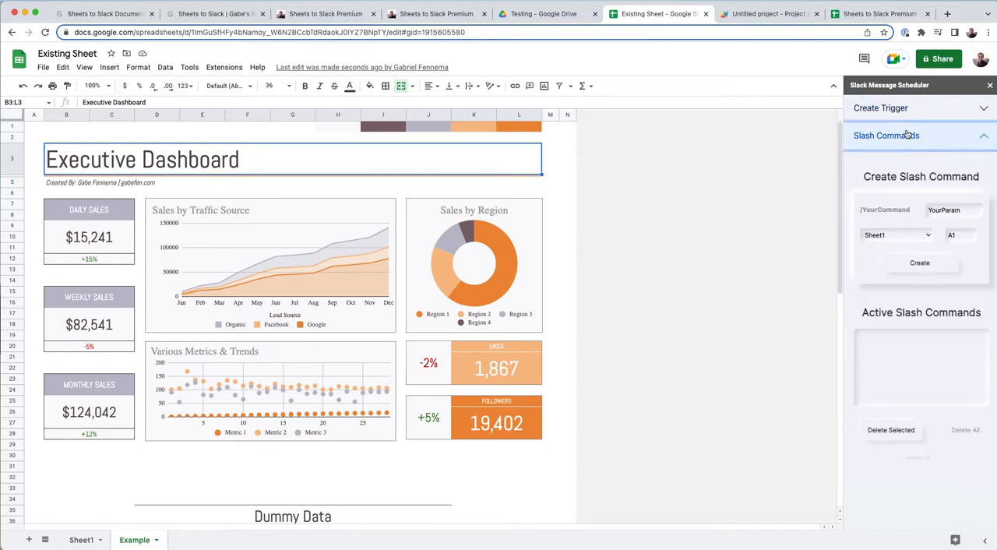
left_click(908, 136)
left_click(911, 108)
- Reload the Existing Sheet spreadsheet and launch Create Triggers from its Slack Triggers add-on
left_click(43, 32)
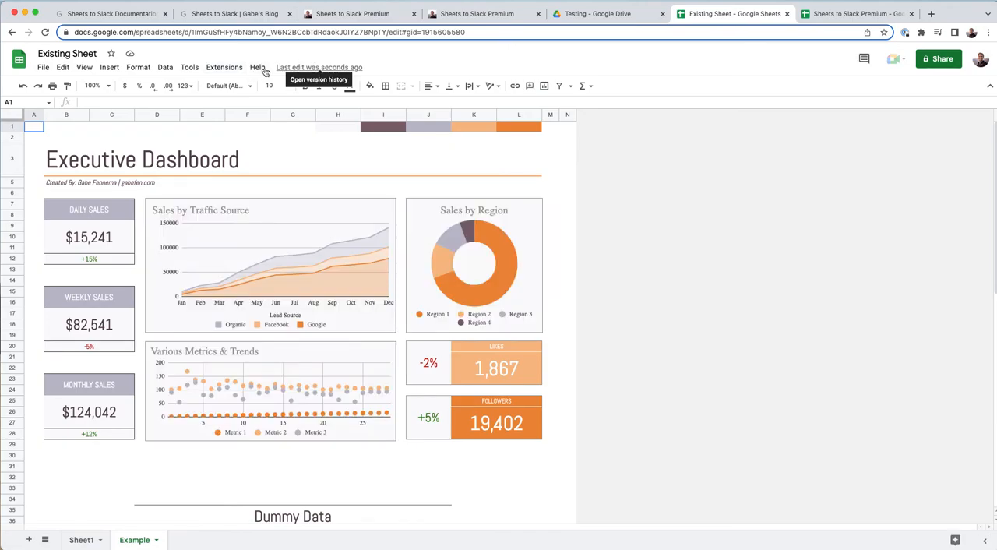
left_click(300, 67)
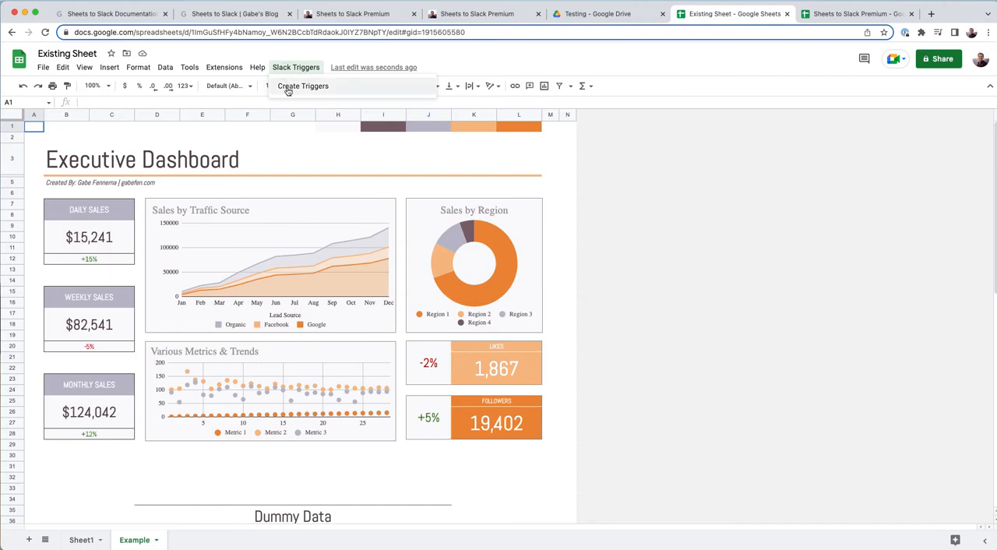
left_click(287, 87)
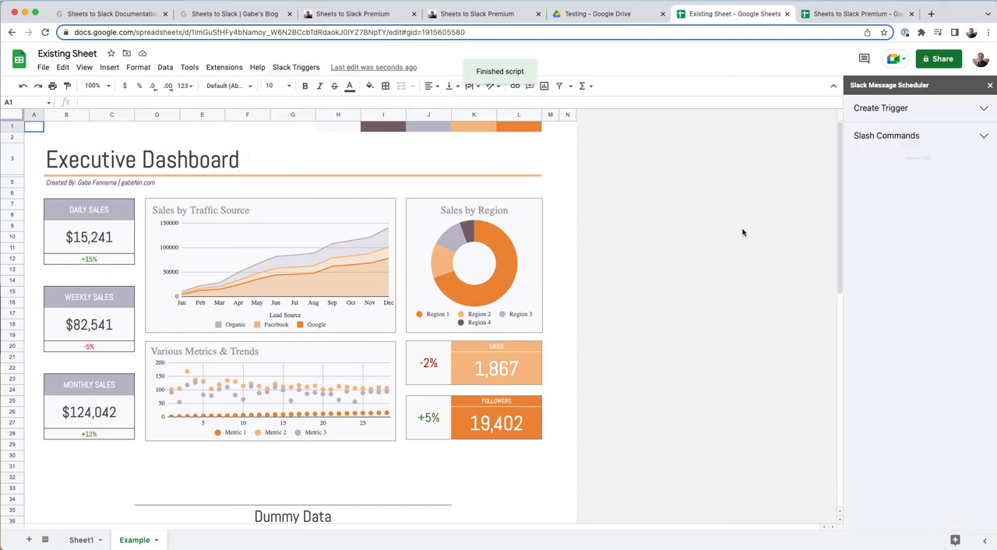
- Review the trigger and slash command forms in the reopened sidebar, then collapse both sections
left_click(897, 109)
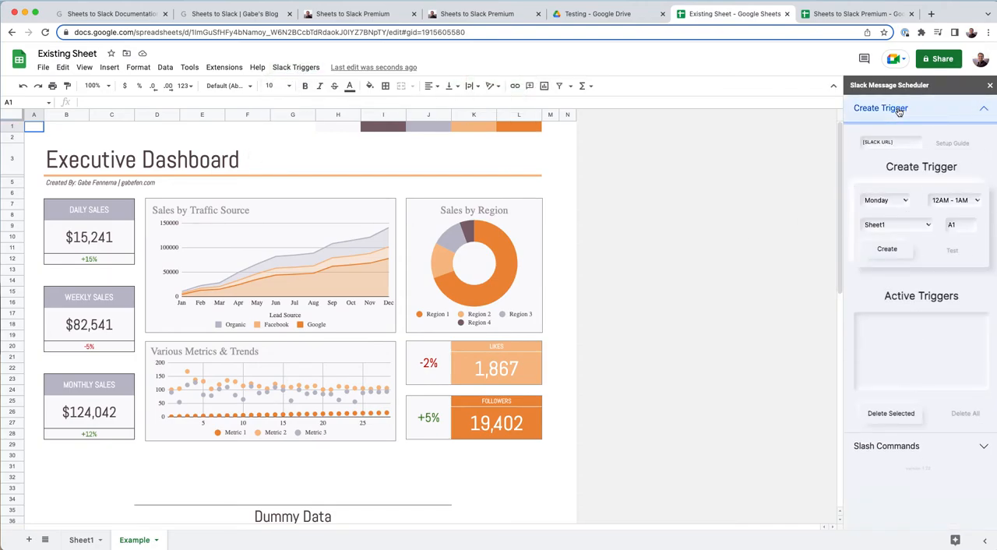
left_click(899, 111)
left_click(876, 137)
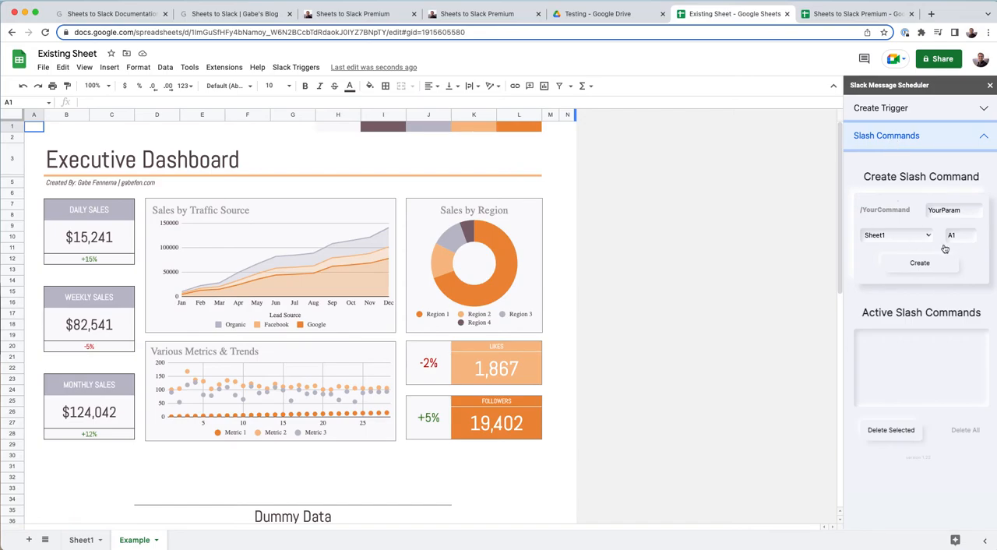
left_click(890, 109)
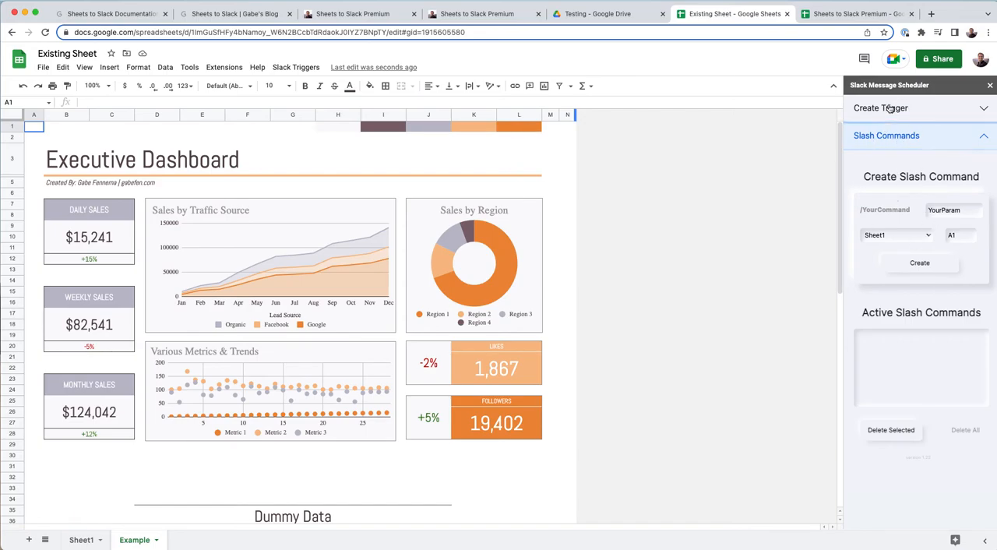
left_click(889, 109)
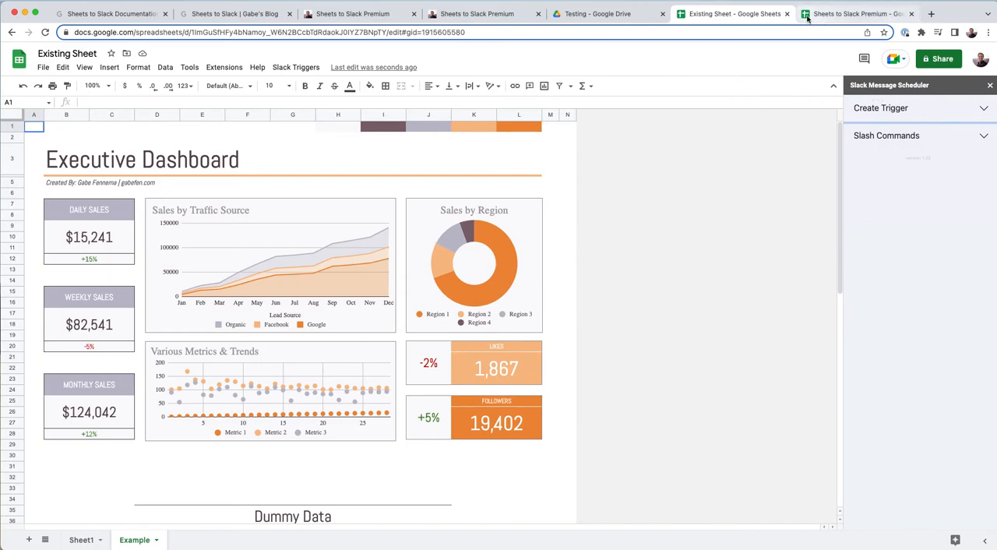
left_click(246, 157)
- Copy the Post Builder sheet from the Sheets to Slack Premium spreadsheet into Existing Sheet in the Testing folder
left_click(859, 14)
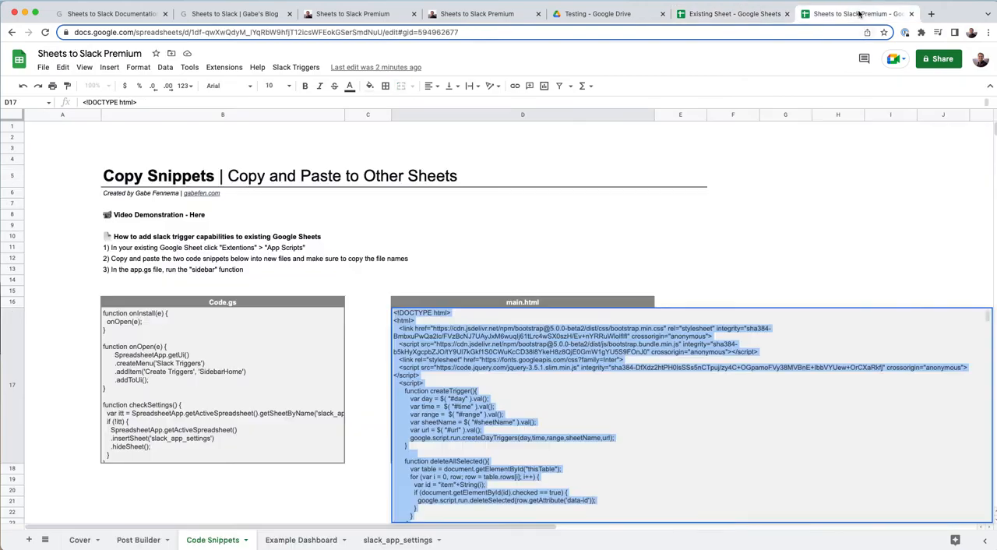
key("Escape")
left_click(140, 539)
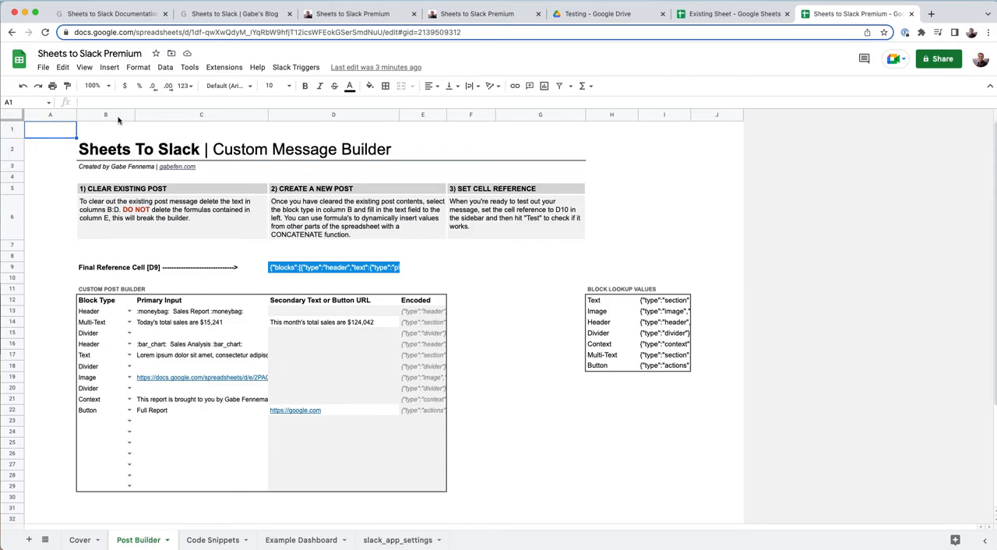
left_click(139, 537)
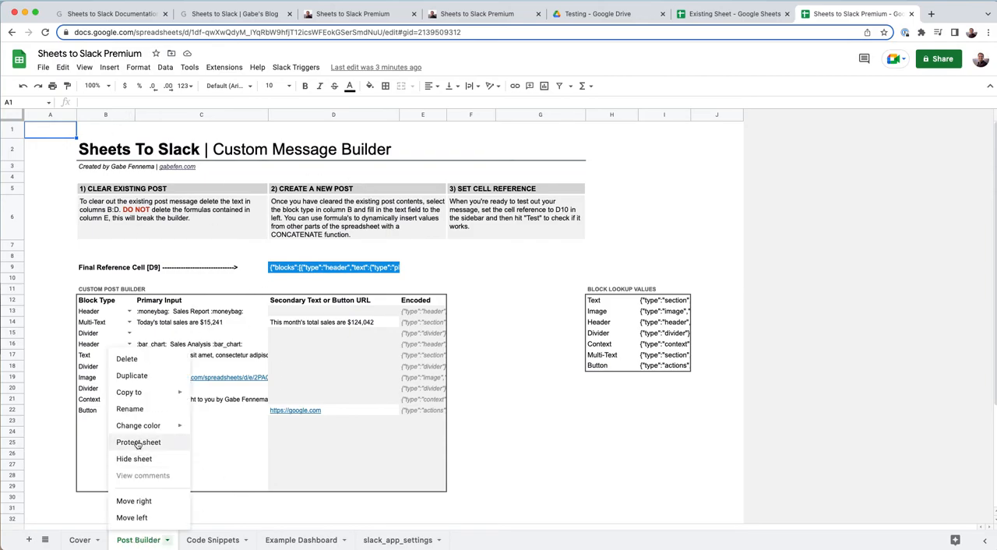
mouse_move(136, 394)
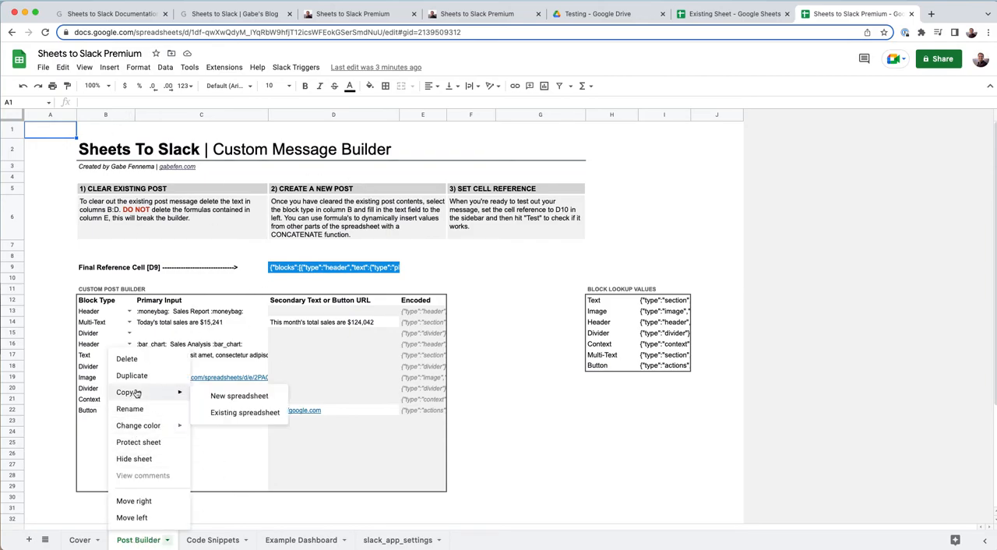
left_click(243, 413)
double_click(269, 243)
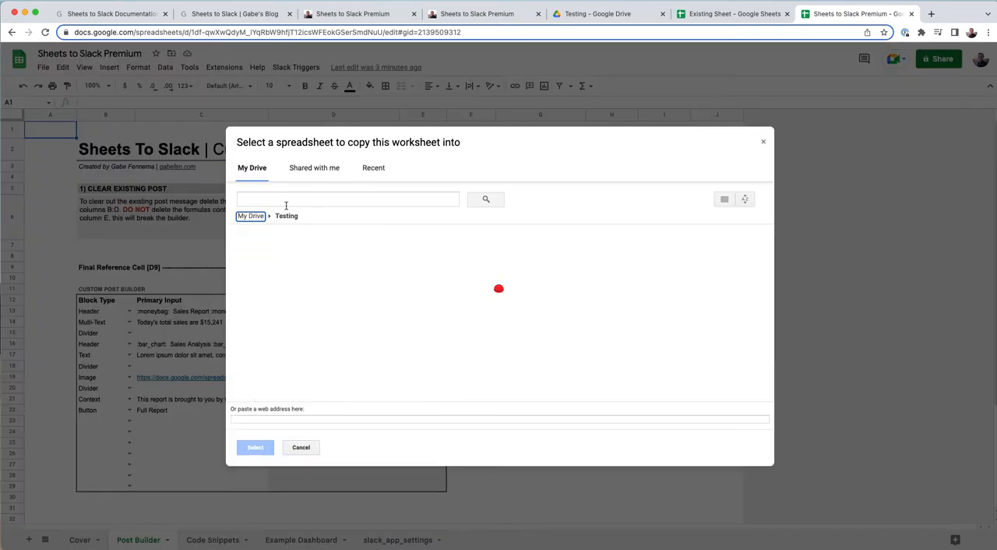
left_click(287, 280)
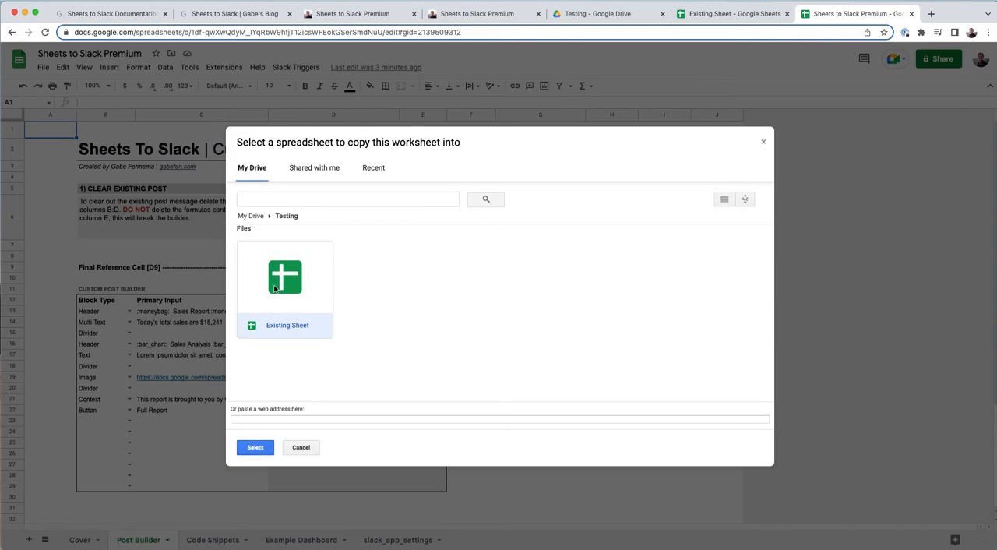
left_click(256, 448)
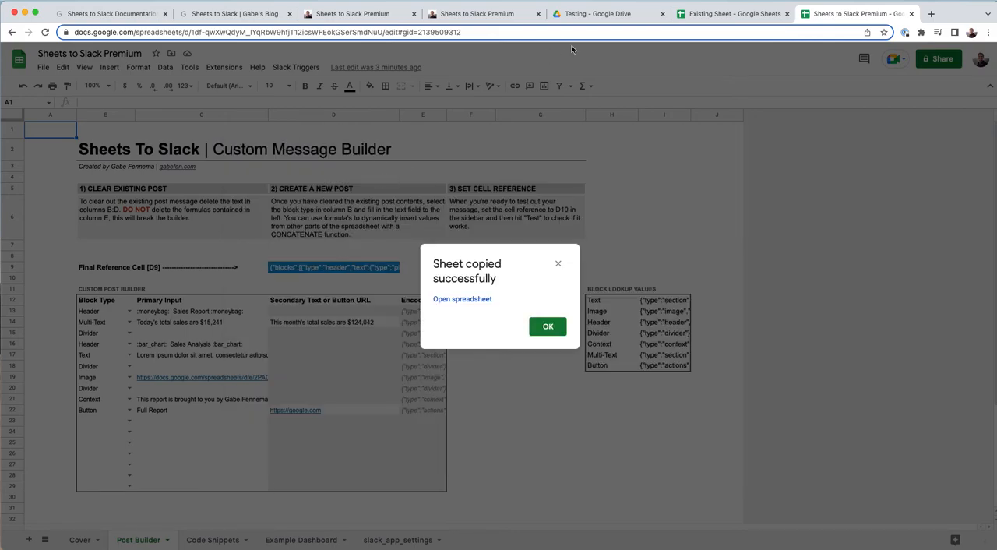
left_click(548, 327)
- In Existing Sheet's Copy of Post Builder, replace the broken reference in D14's monthly sales formula with 4435234
left_click(725, 14)
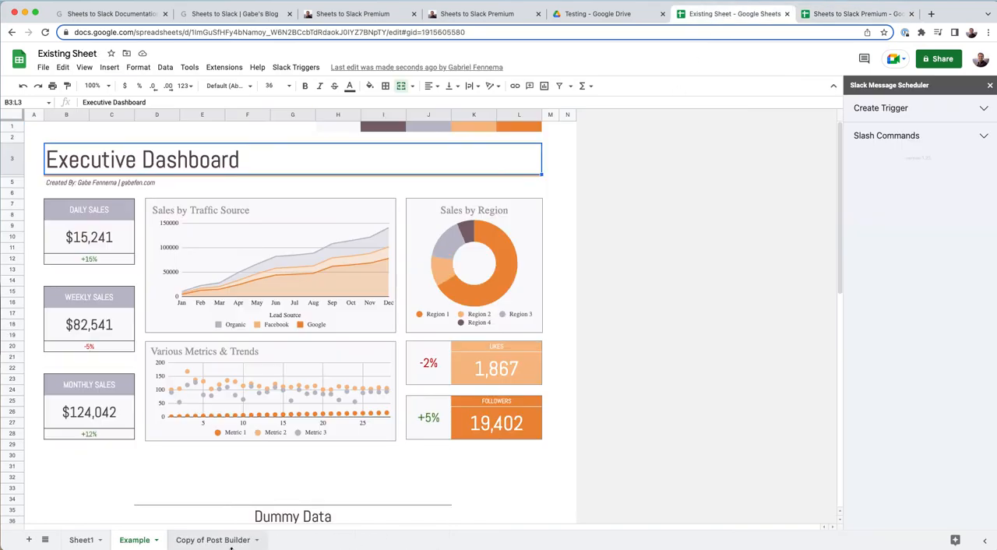
left_click(191, 541)
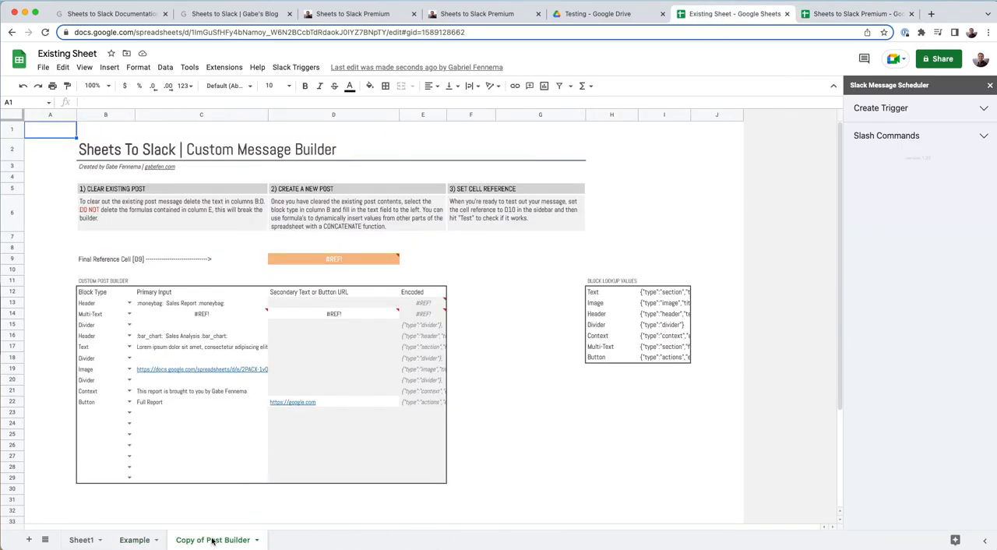
left_click(337, 260)
left_click(335, 313)
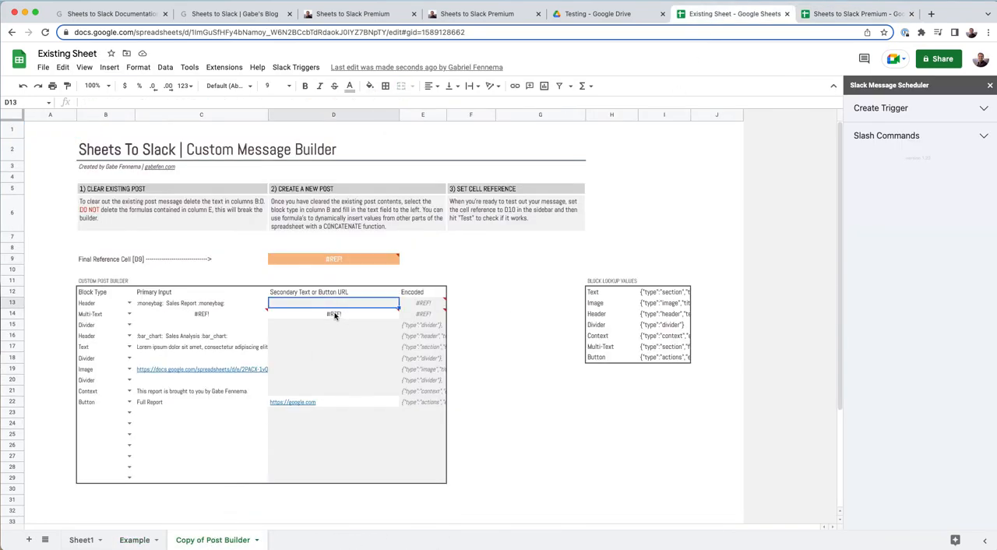
left_click(305, 104)
left_click_drag(306, 104, 221, 105)
type("4435234,\"$0,000\")")
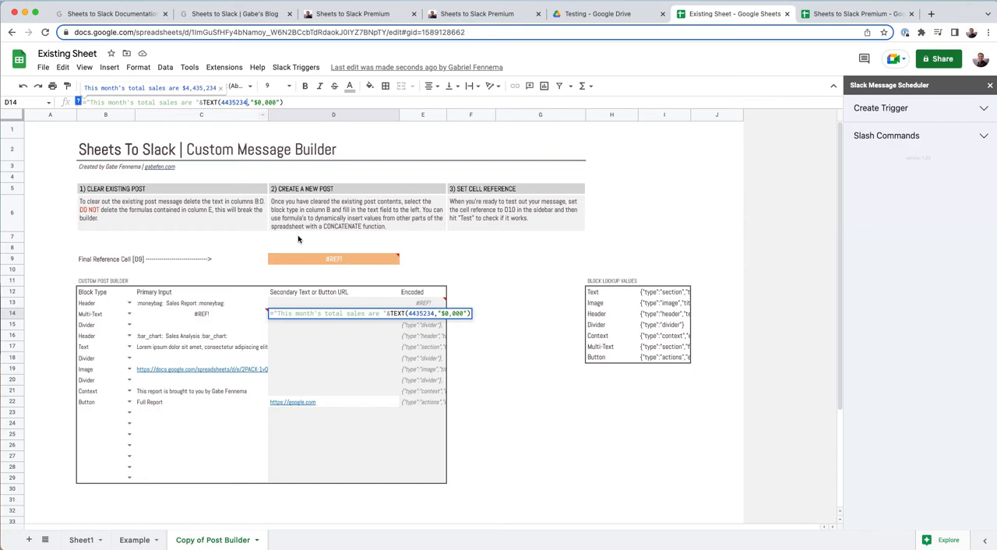
key("Return")
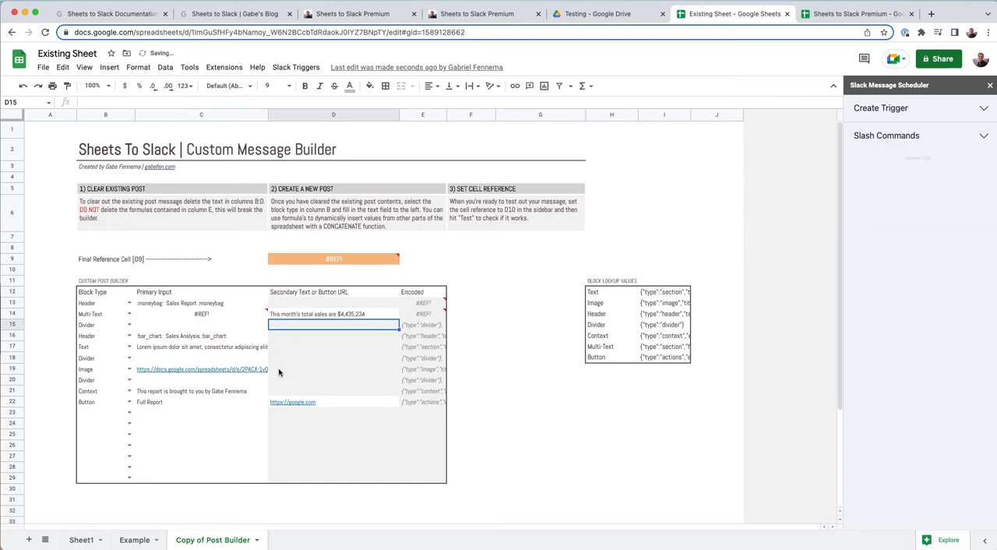
- Replace the broken reference in C14's daily sales formula with 4535, and select the final reference cell D9
left_click(227, 315)
left_click(282, 102)
left_click_drag(282, 102, 204, 102)
type("4535,\"$0,000\")")
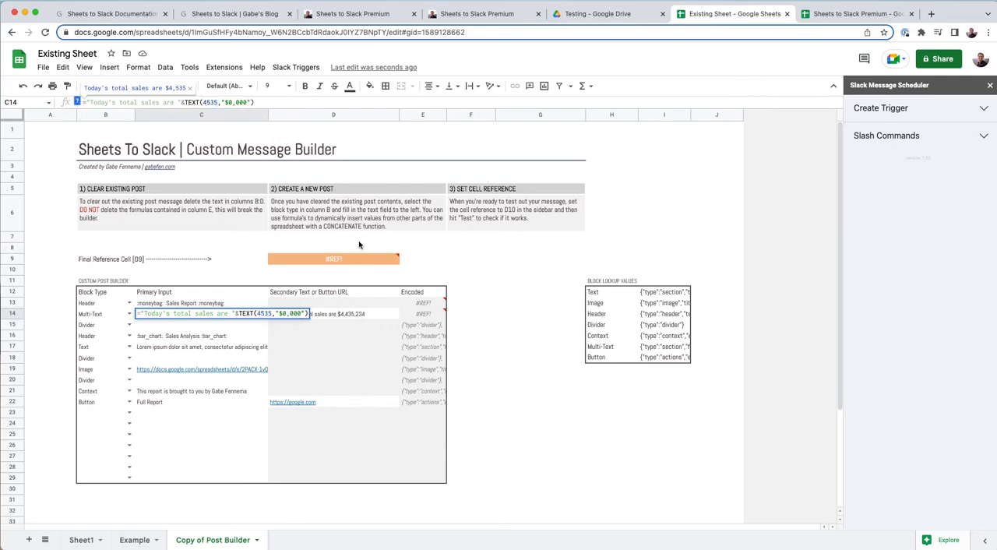
key("Return")
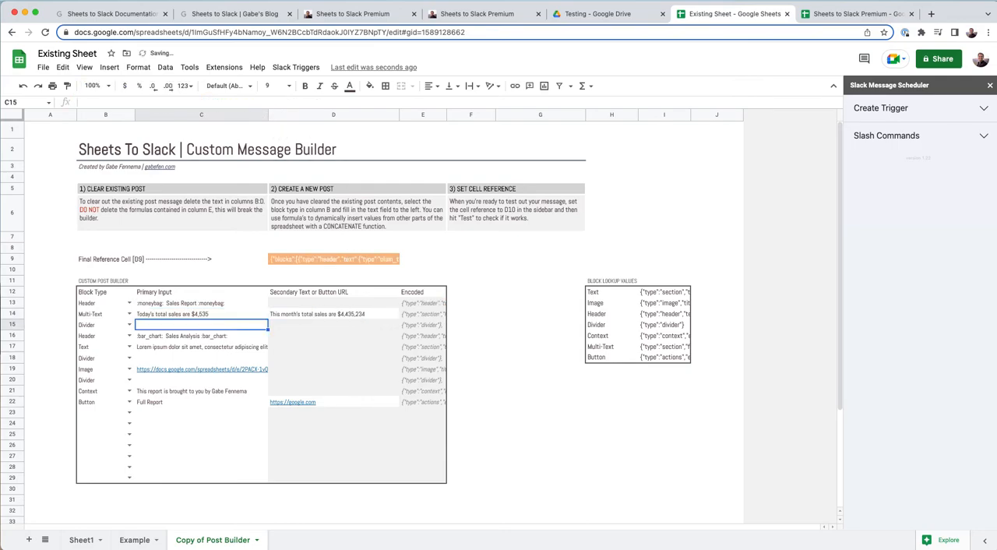
left_click(507, 337)
left_click(310, 262)
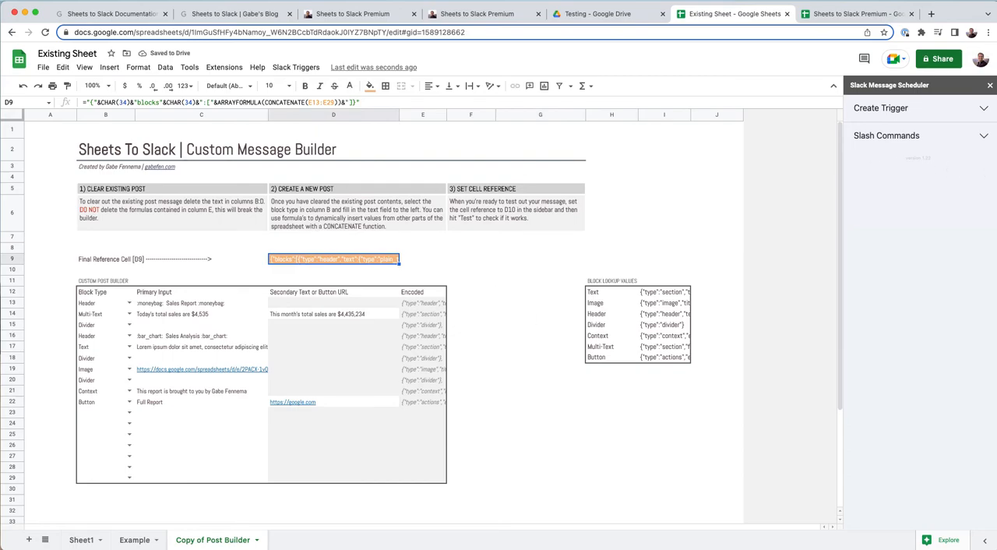
- Enter the Slack webhook URL in the Create Trigger form and create a Monday 12AM - 1AM trigger for cell A1 of Sheet1
key("super+Tab")
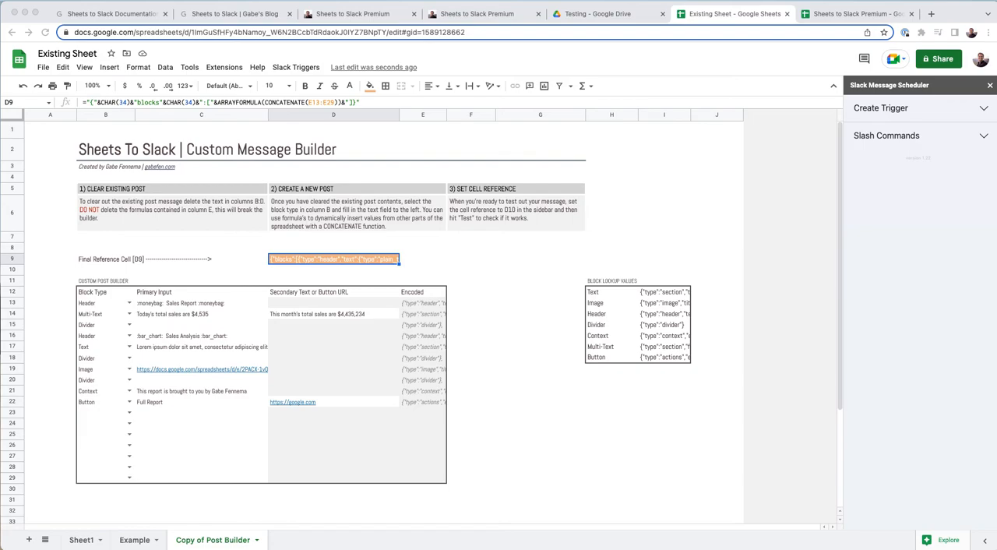
left_click(881, 109)
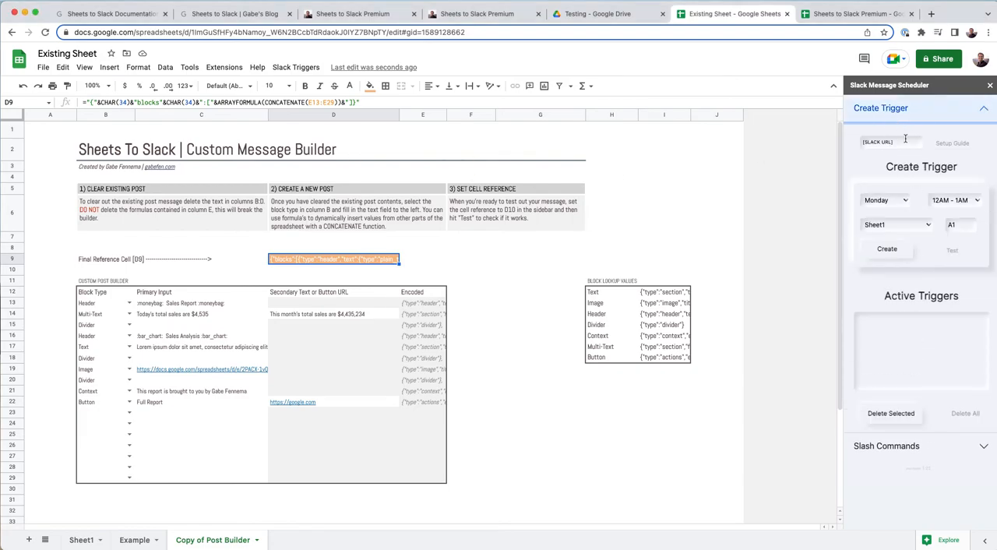
left_click_drag(876, 140, 867, 138)
key("super+v")
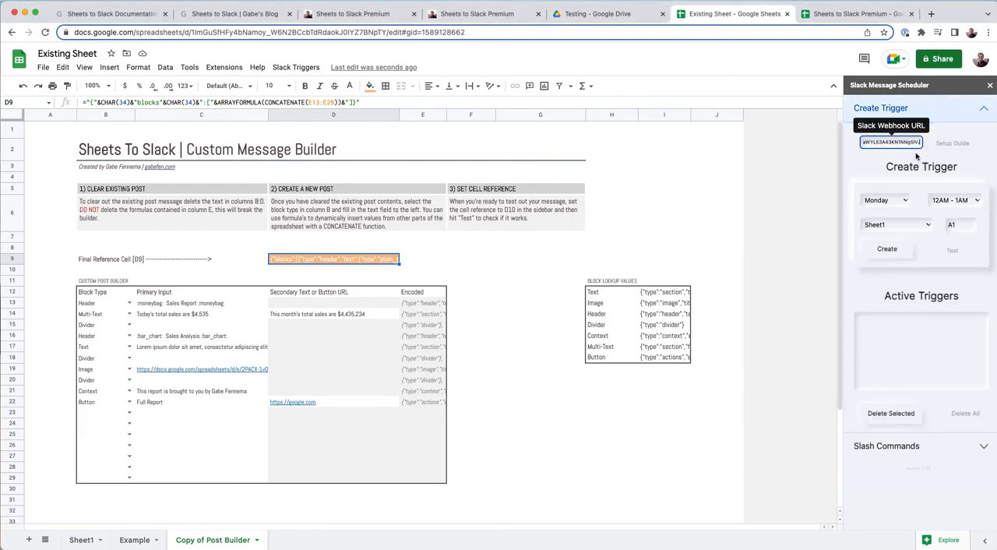
left_click(864, 168)
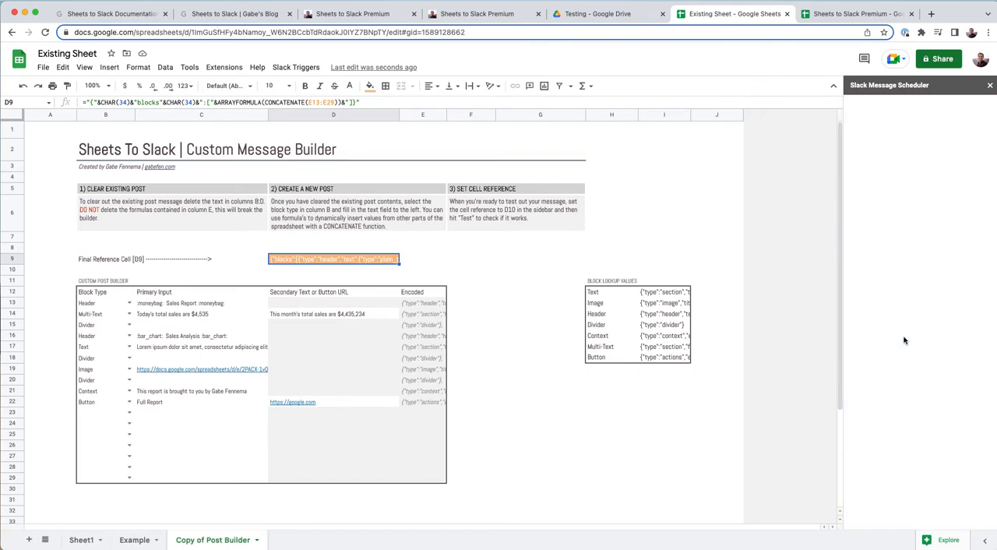
- Set the trigger form's sheet to Copy of Post Builder and its cell reference to D9, and send a test message
left_click(880, 113)
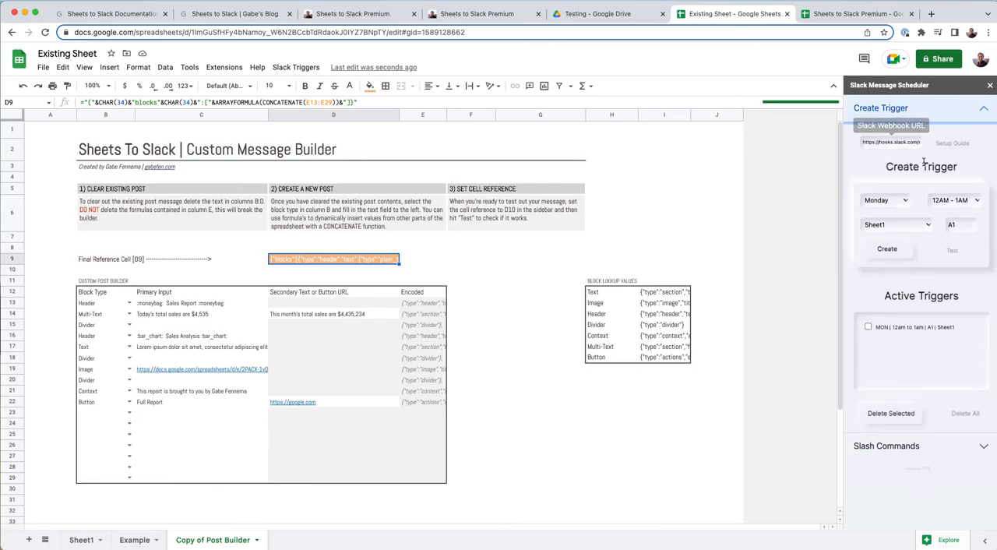
left_click(887, 226)
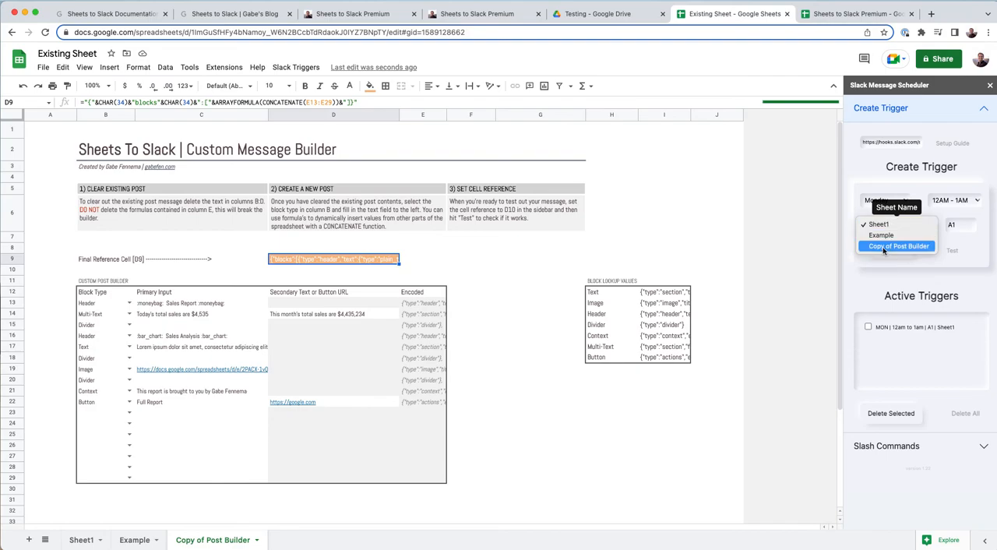
left_click(897, 246)
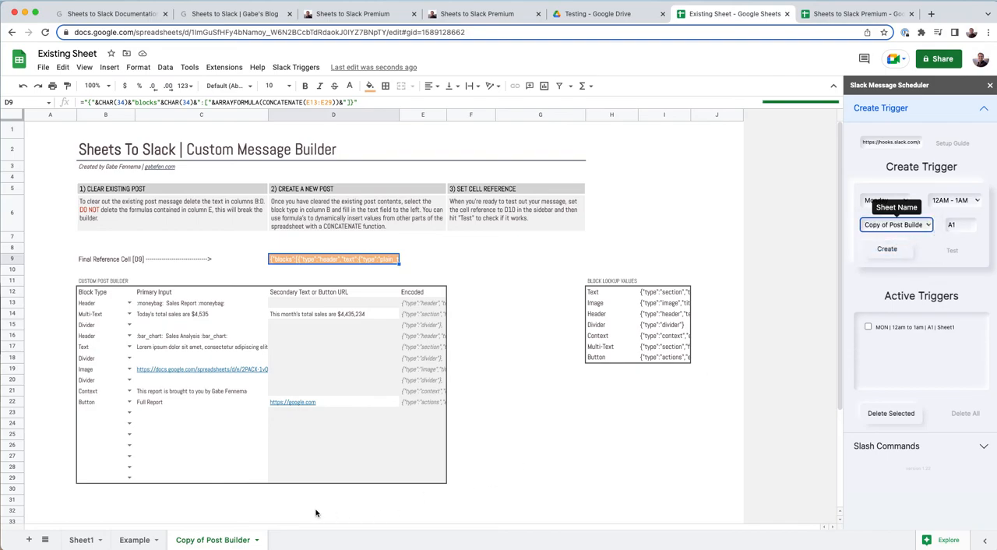
left_click(962, 226)
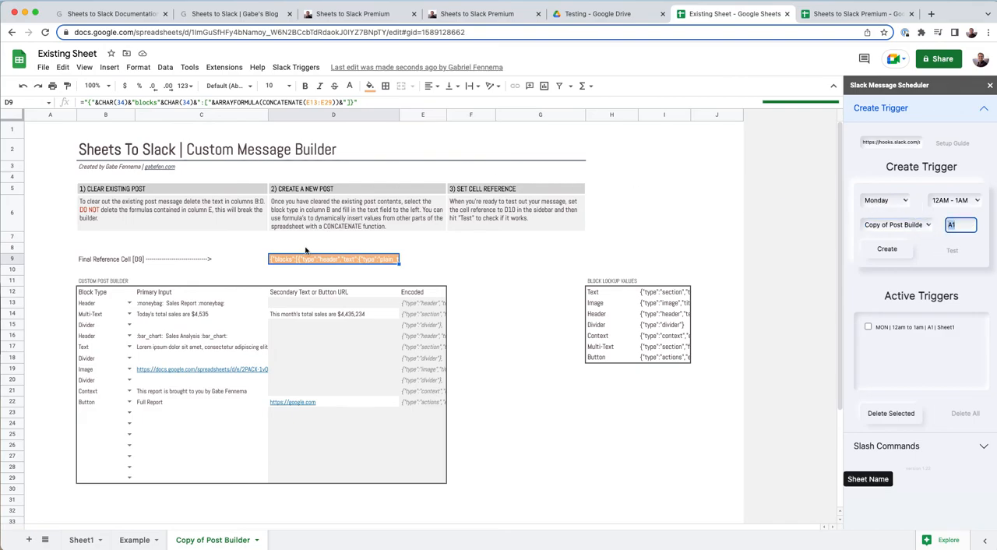
type("D9")
left_click(856, 271)
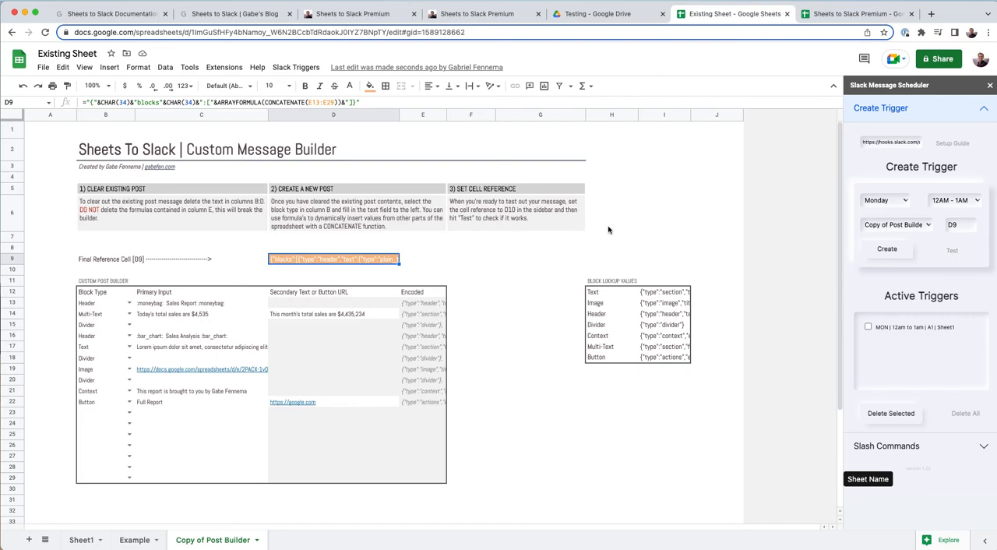
- Switch to Slack to check the test post in the #analytics channel, and return to Existing Sheet
key("ctrl+Up")
key("ctrl+Up")
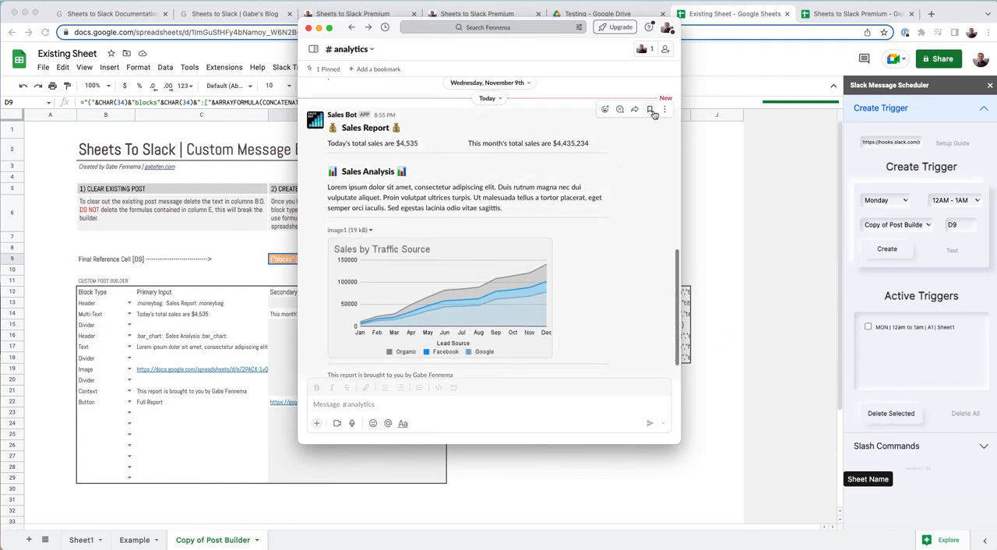
left_click(721, 215)
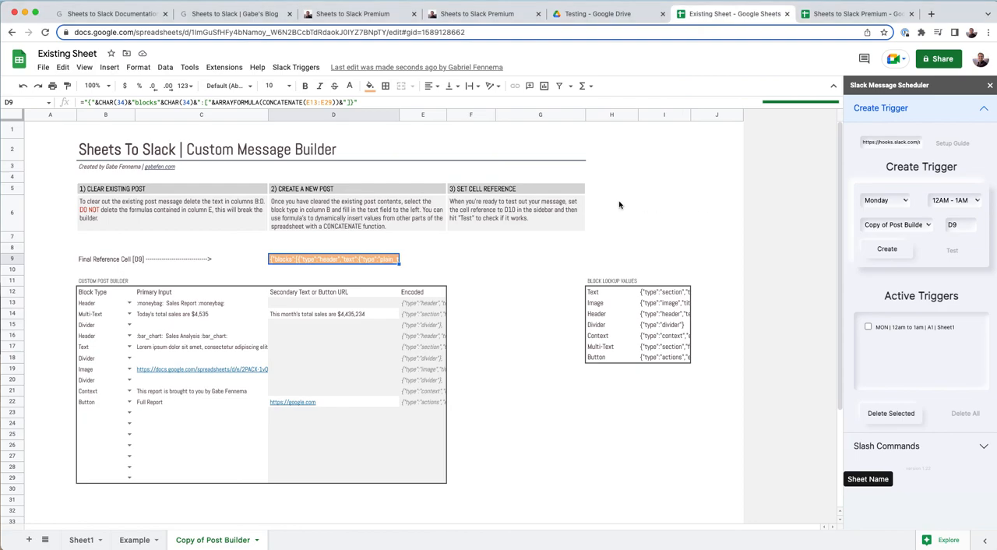
- View the original Post Builder in Sheets to Slack Premium, return to Existing Sheet, and leave both sidebar sections collapsed
left_click(830, 11)
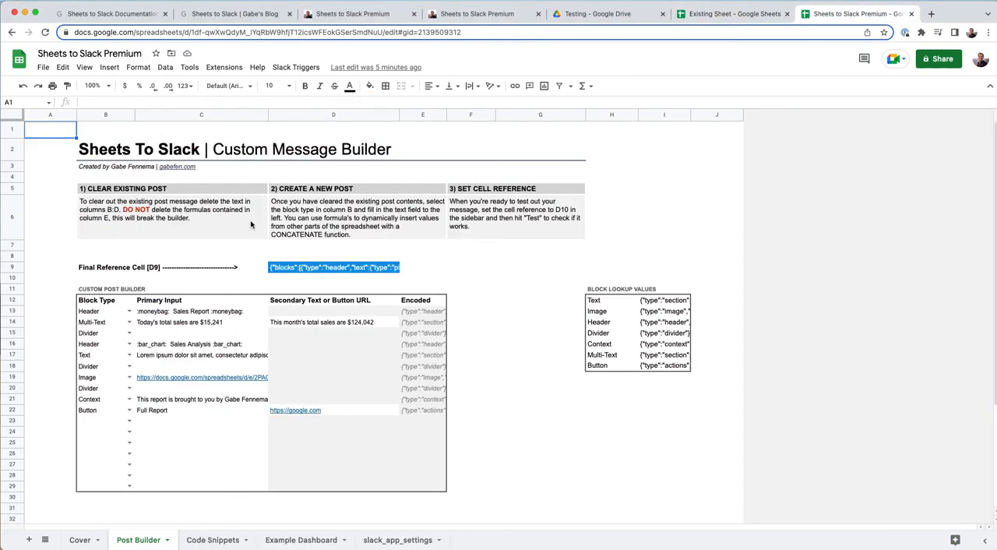
left_click(713, 22)
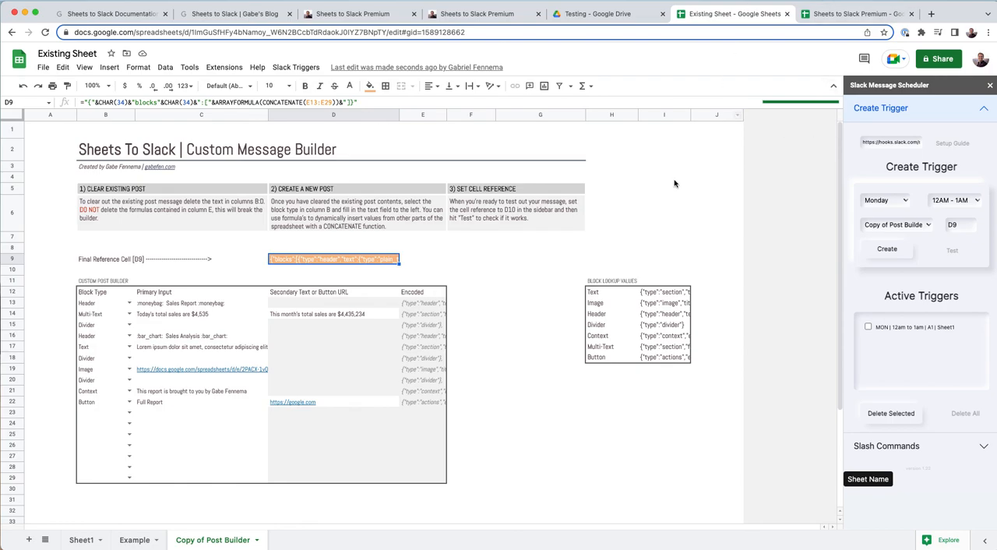
left_click(902, 117)
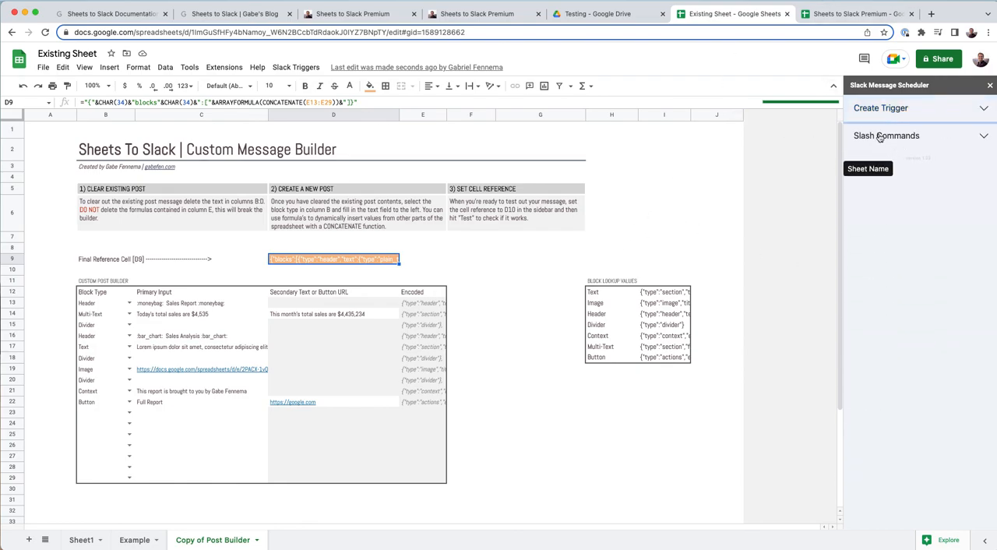
left_click(883, 137)
left_click(886, 140)
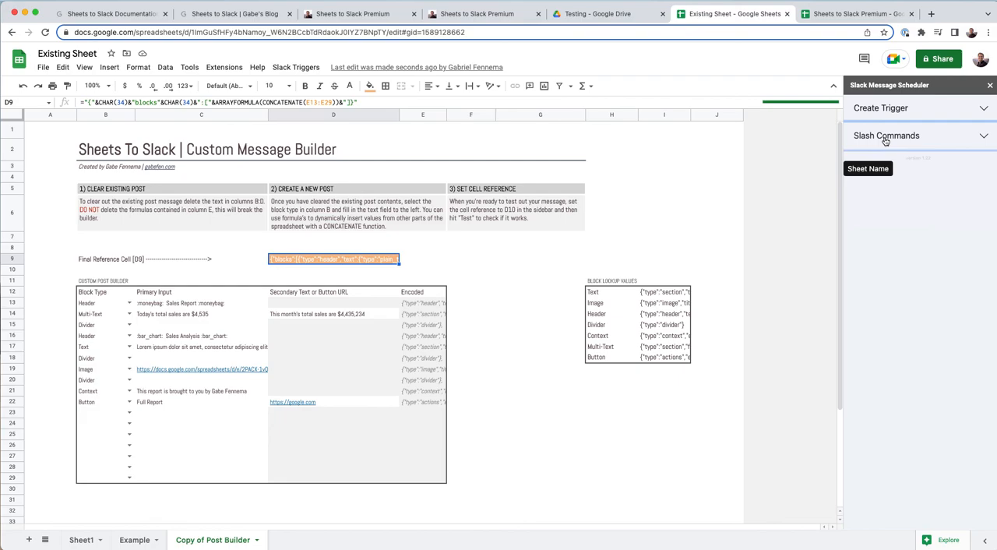